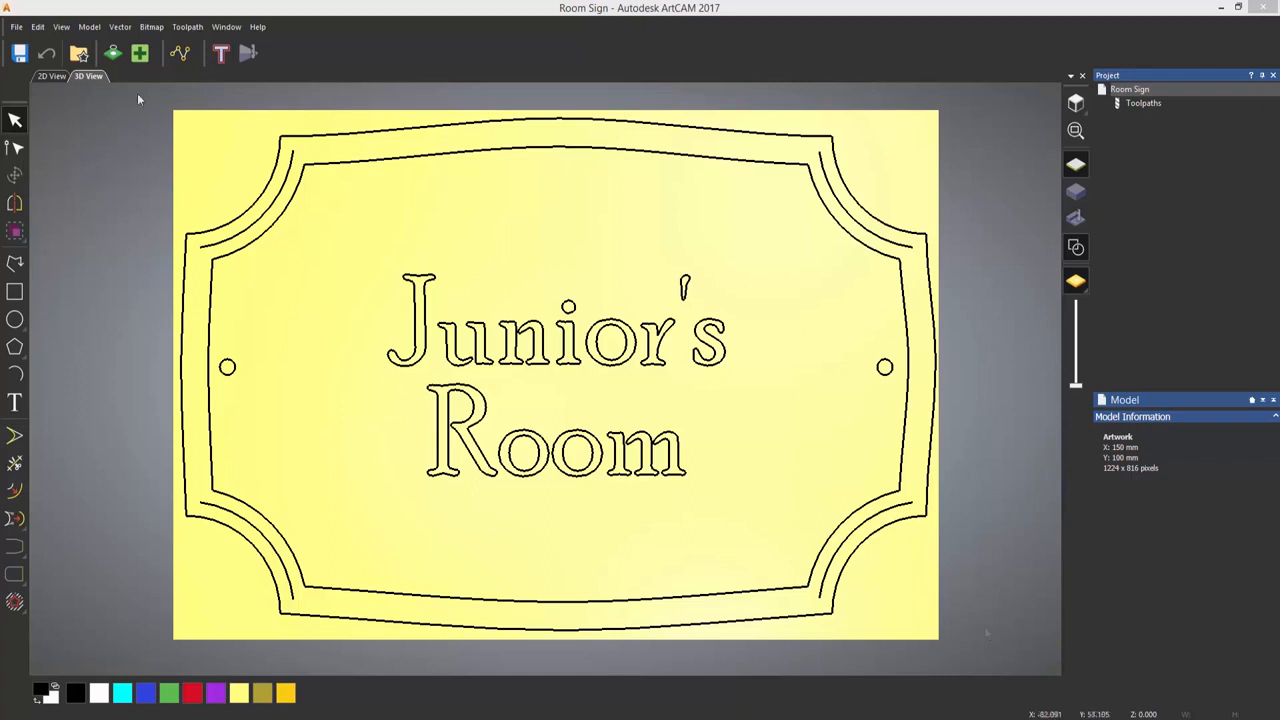
# - Delete all the existing border, hole and lettering vectors from the sign
pyautogui.moveTo(137, 95); pyautogui.dragTo(979, 651)
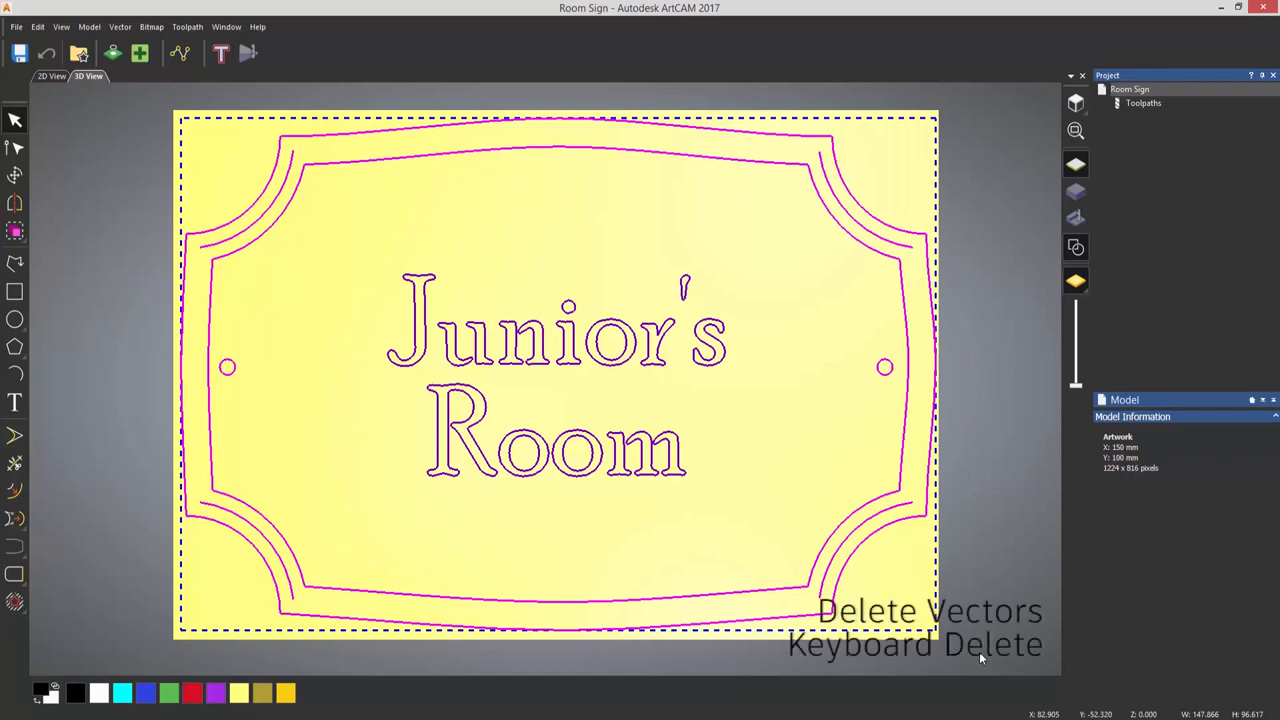
pyautogui.press('Delete')
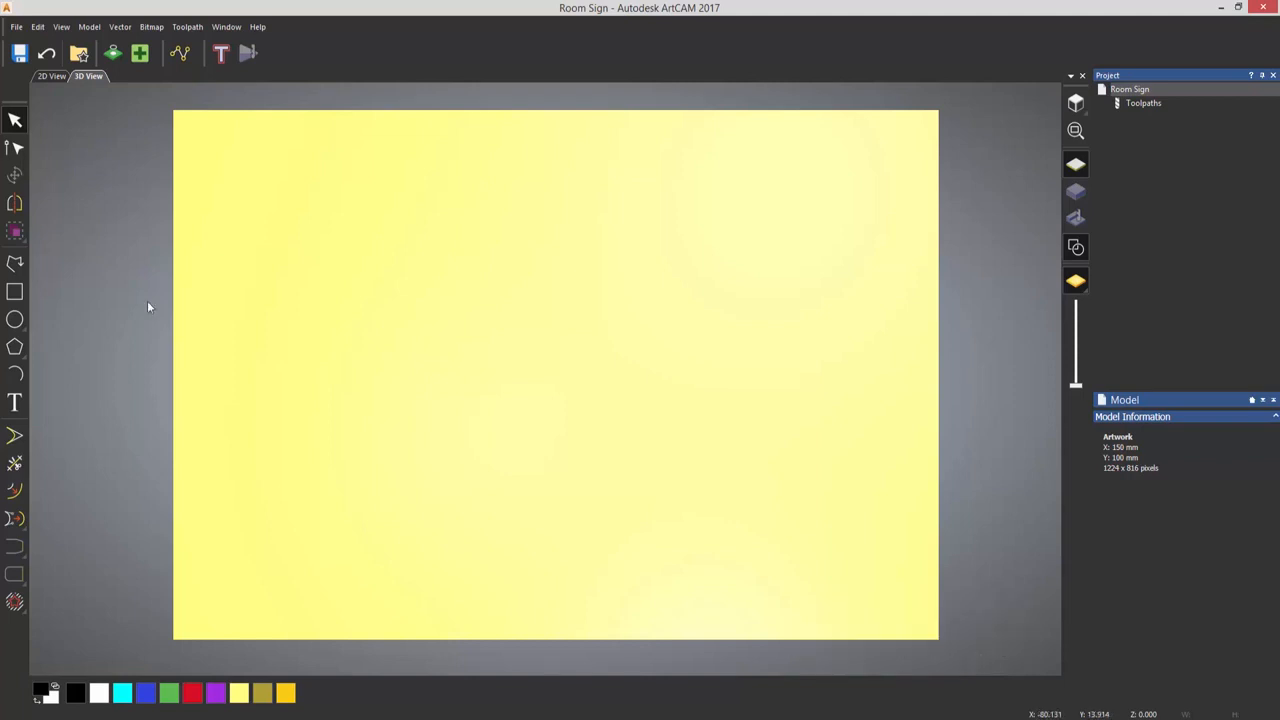
# - Draw a rectangle across the sign and set its width to 140 mm and height to 90 mm
pyautogui.click(15, 291)
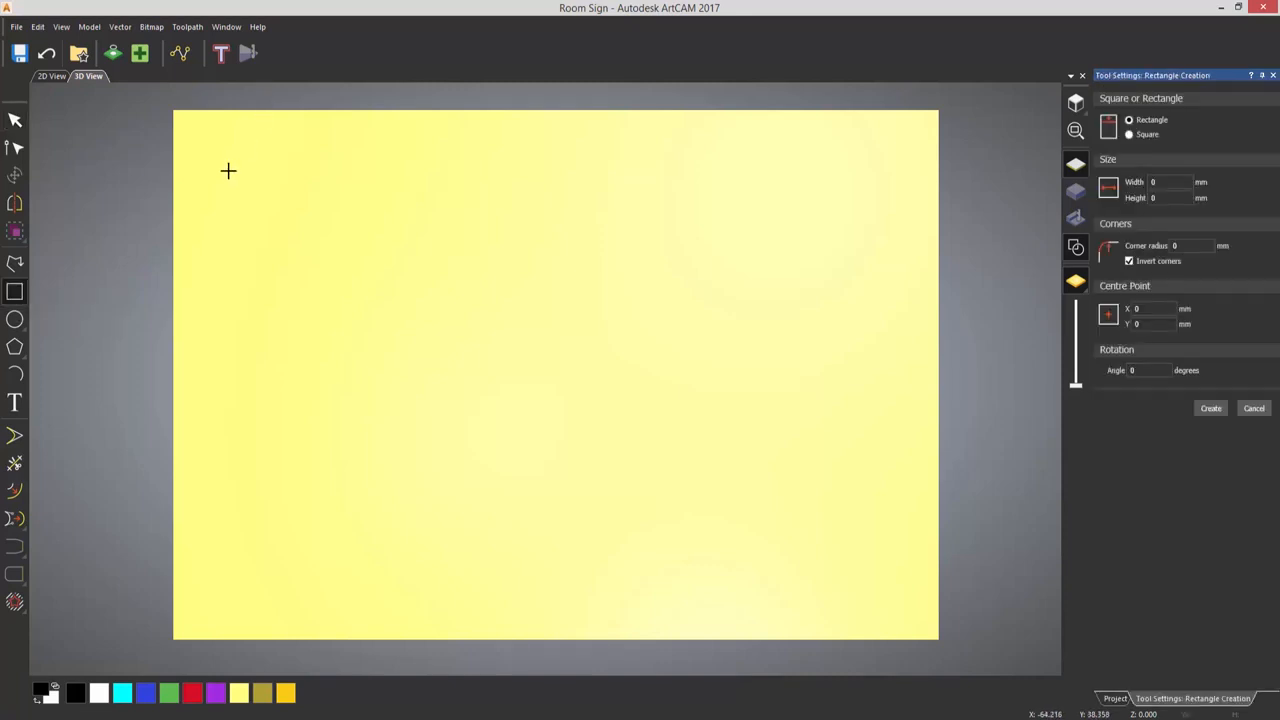
pyautogui.moveTo(228, 171); pyautogui.dragTo(884, 551)
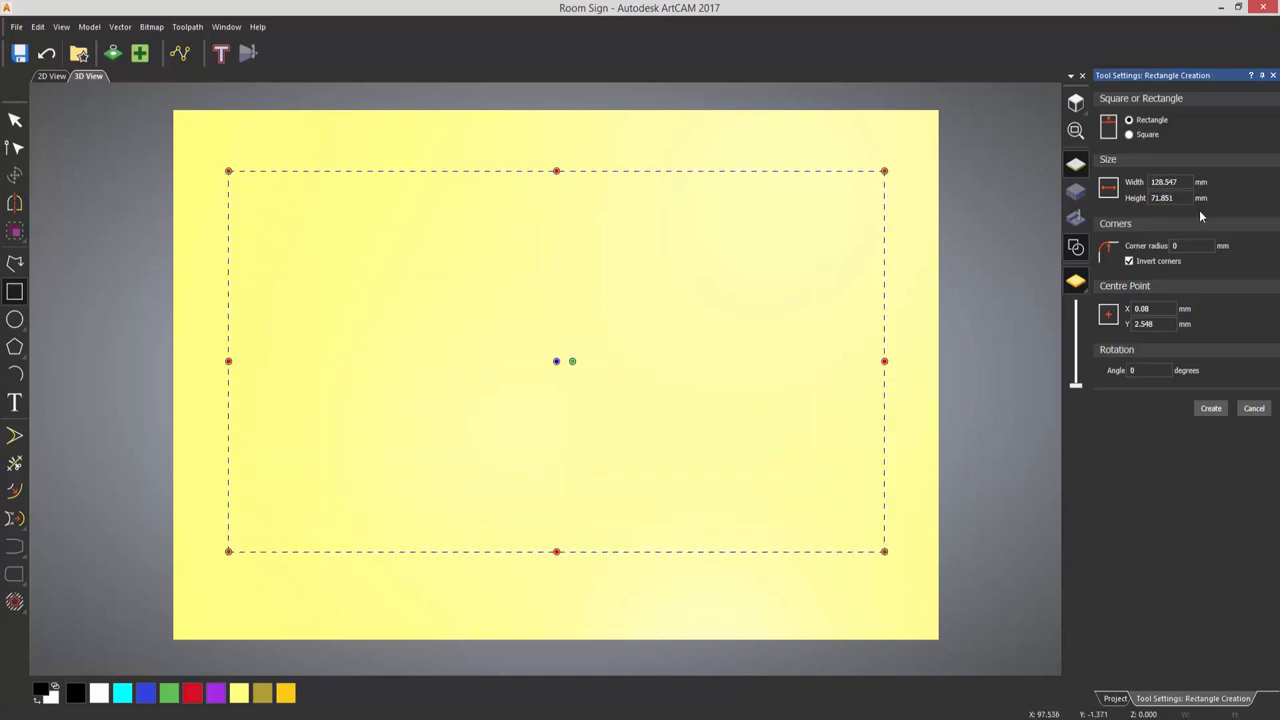
pyautogui.doubleClick(1177, 182)
pyautogui.write('140')
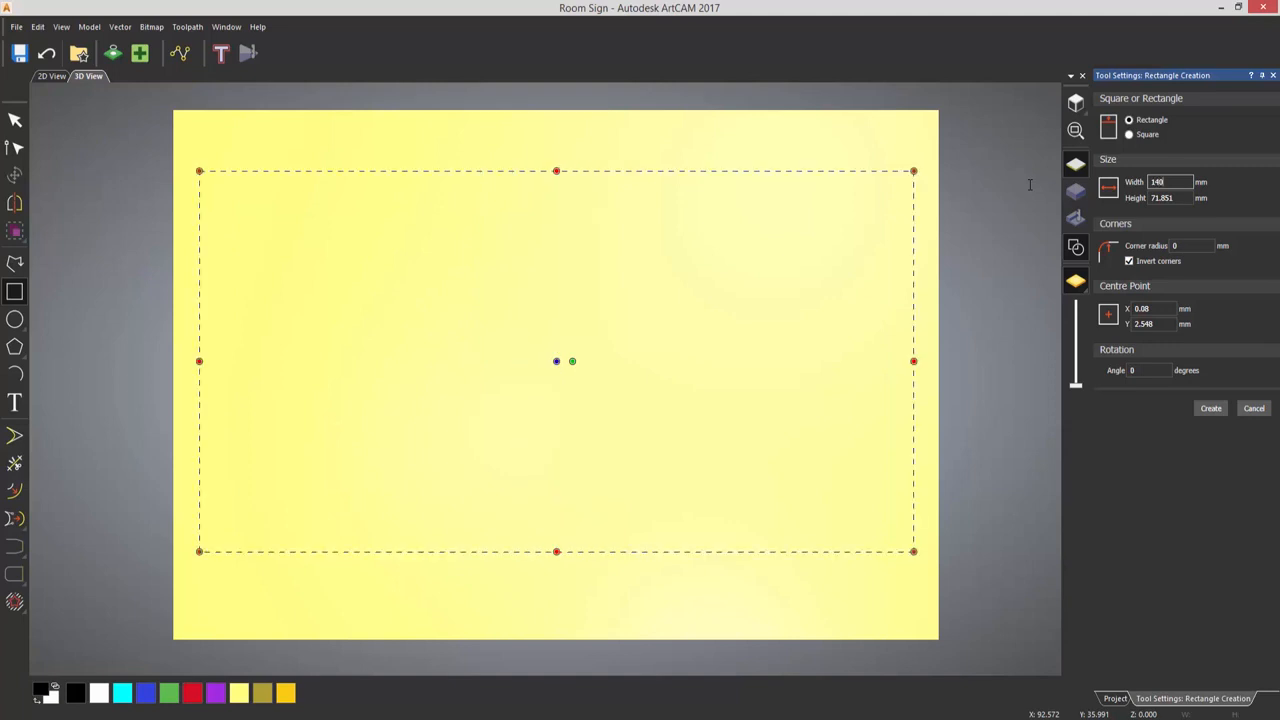
pyautogui.press('Tab')
pyautogui.write('90')
pyautogui.press('Tab')
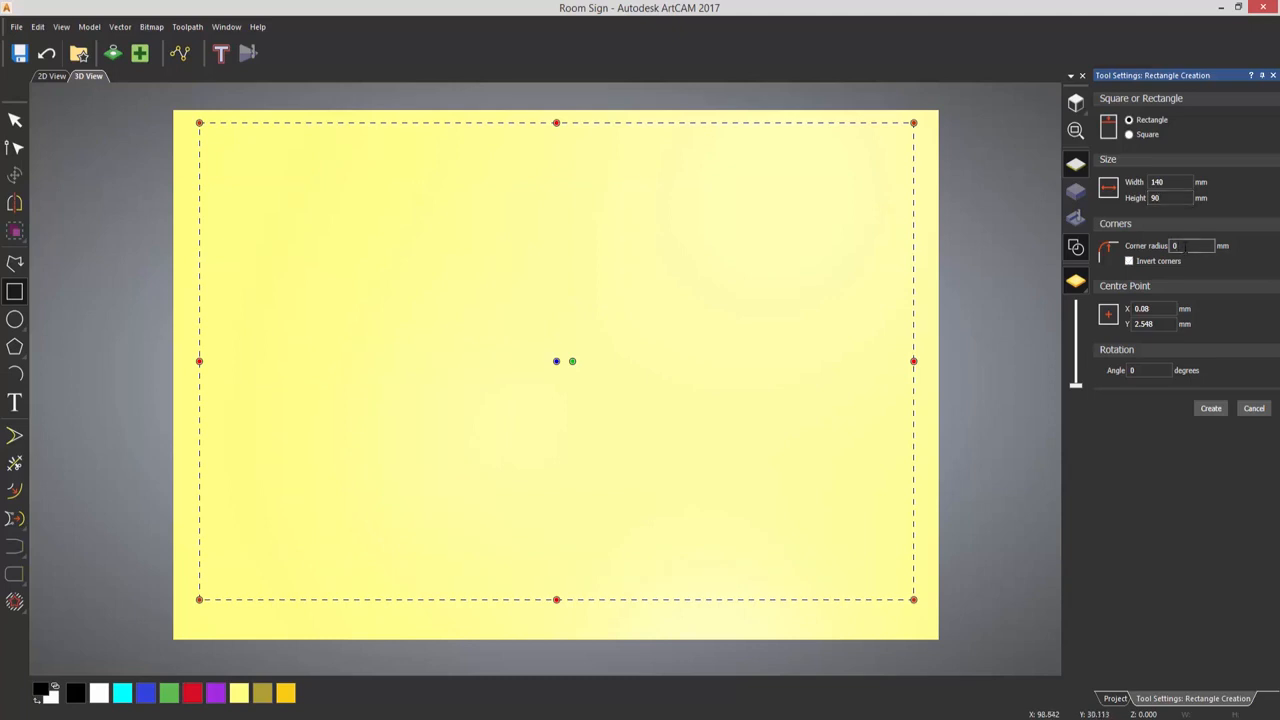
# - Give the rectangle a 10 mm corner radius, reshape the corners interactively into larger inverted arcs, and create the vector
pyautogui.press('BackSpace')
pyautogui.write('10')
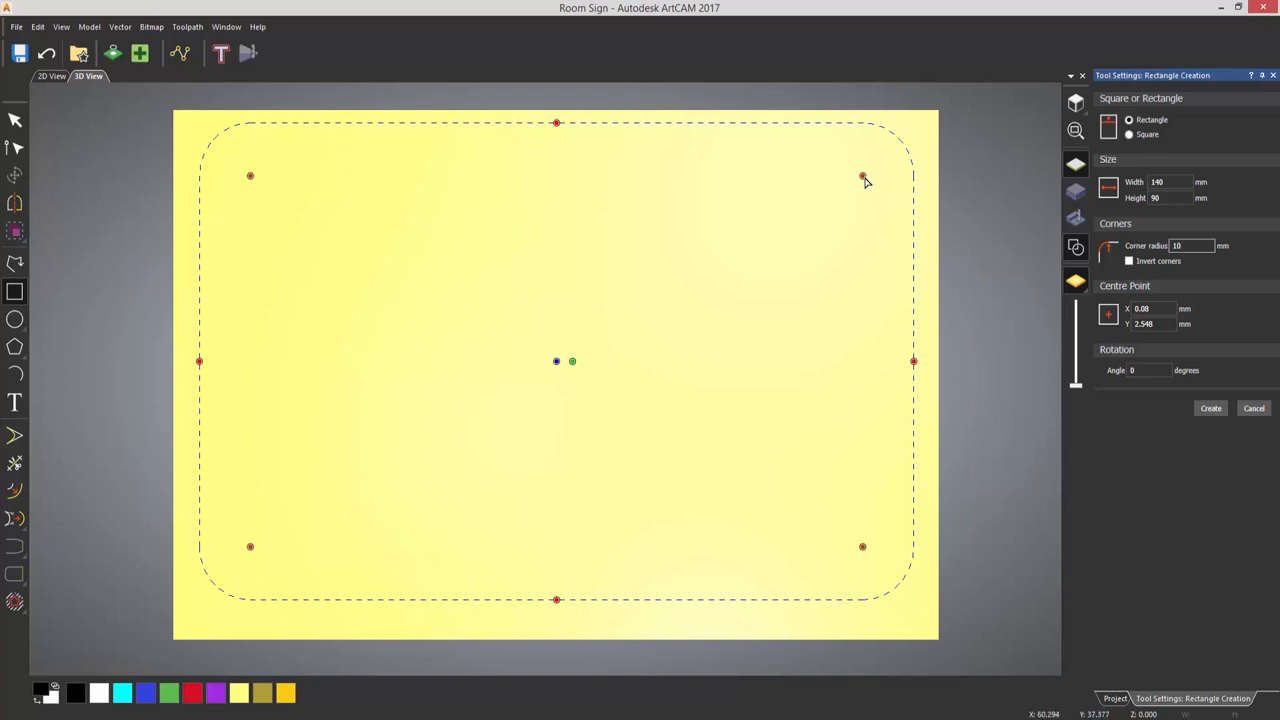
pyautogui.moveTo(865, 177); pyautogui.dragTo(803, 206)
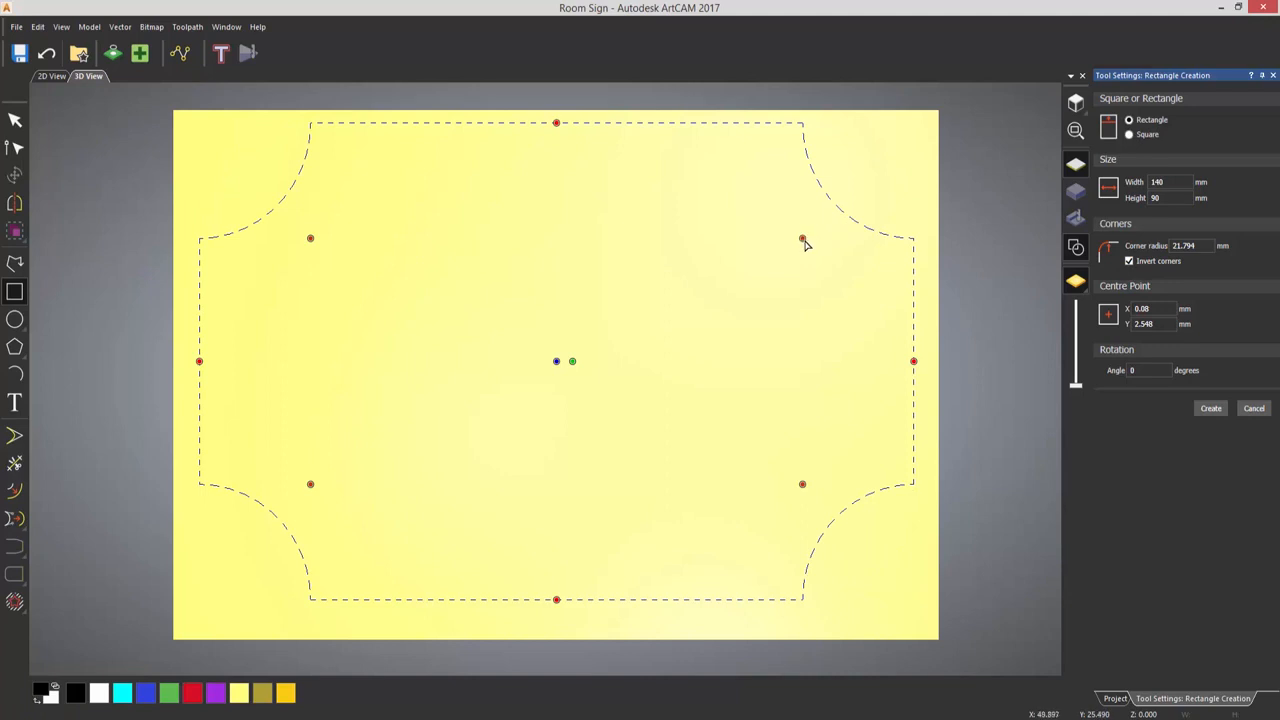
pyautogui.moveTo(811, 234); pyautogui.dragTo(823, 218)
pyautogui.click(1208, 408)
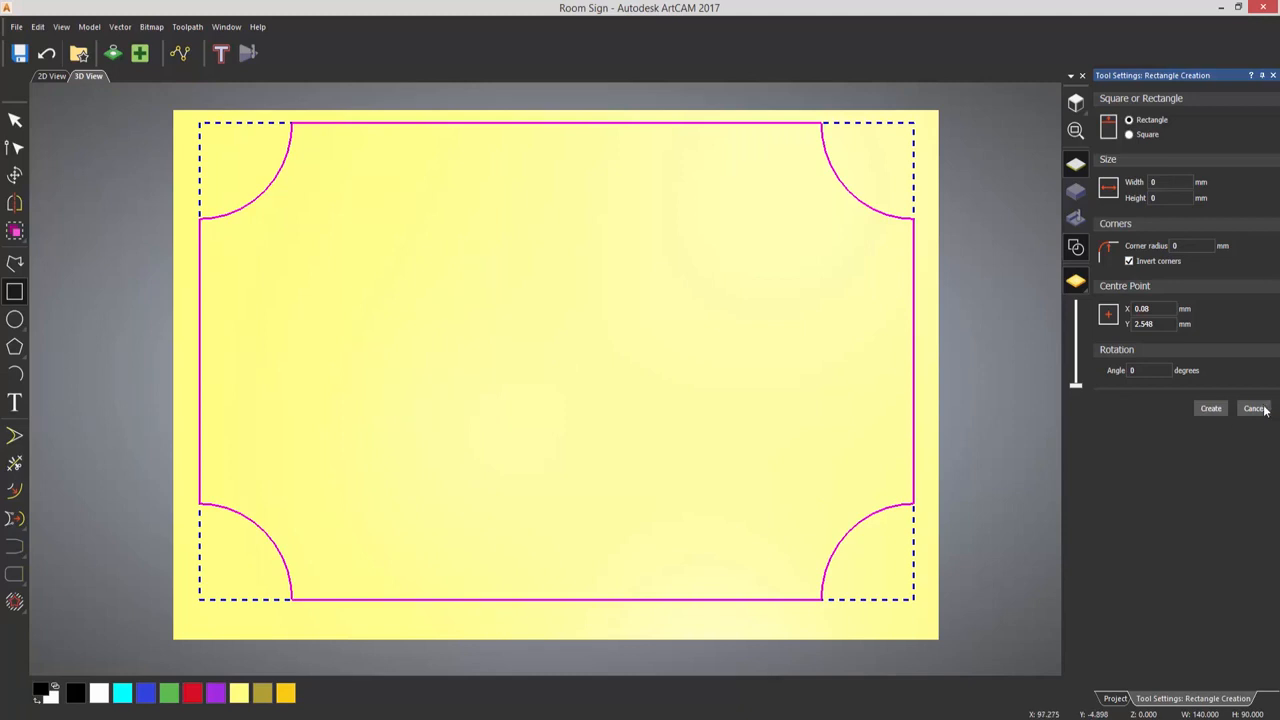
pyautogui.click(1254, 408)
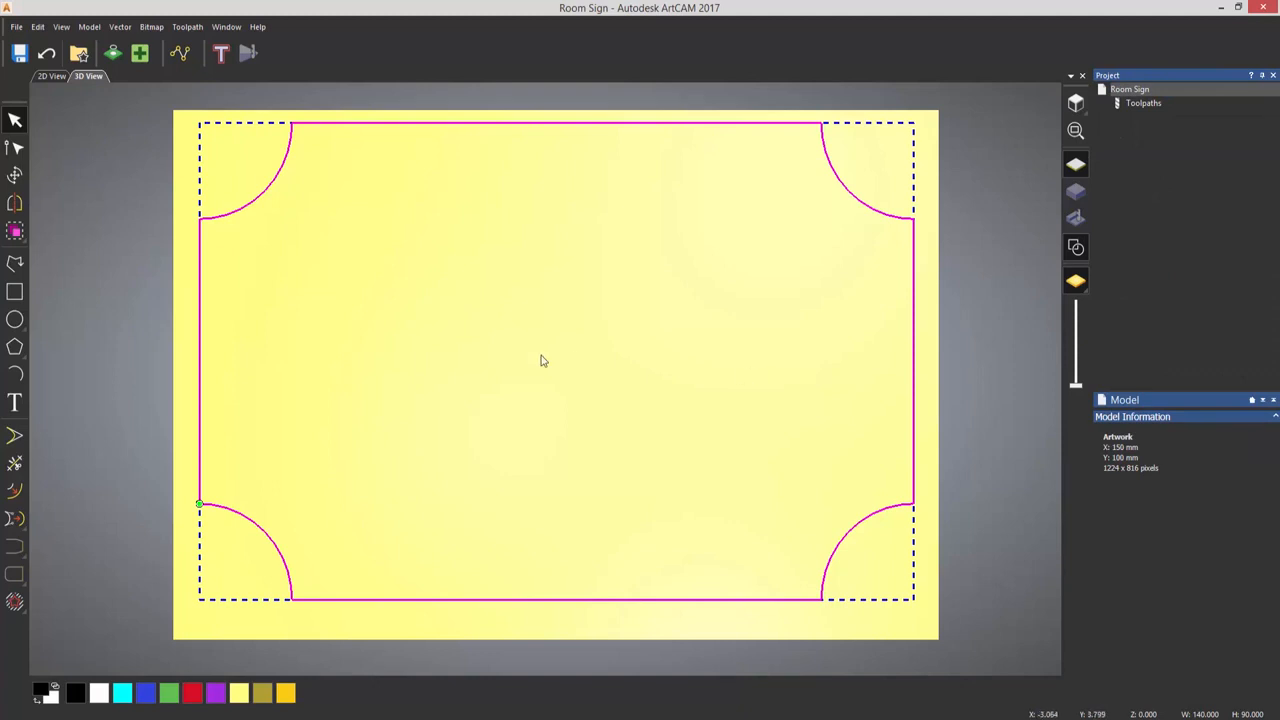
# - Centre the inverted-corner rectangle in the model
pyautogui.press('F9')
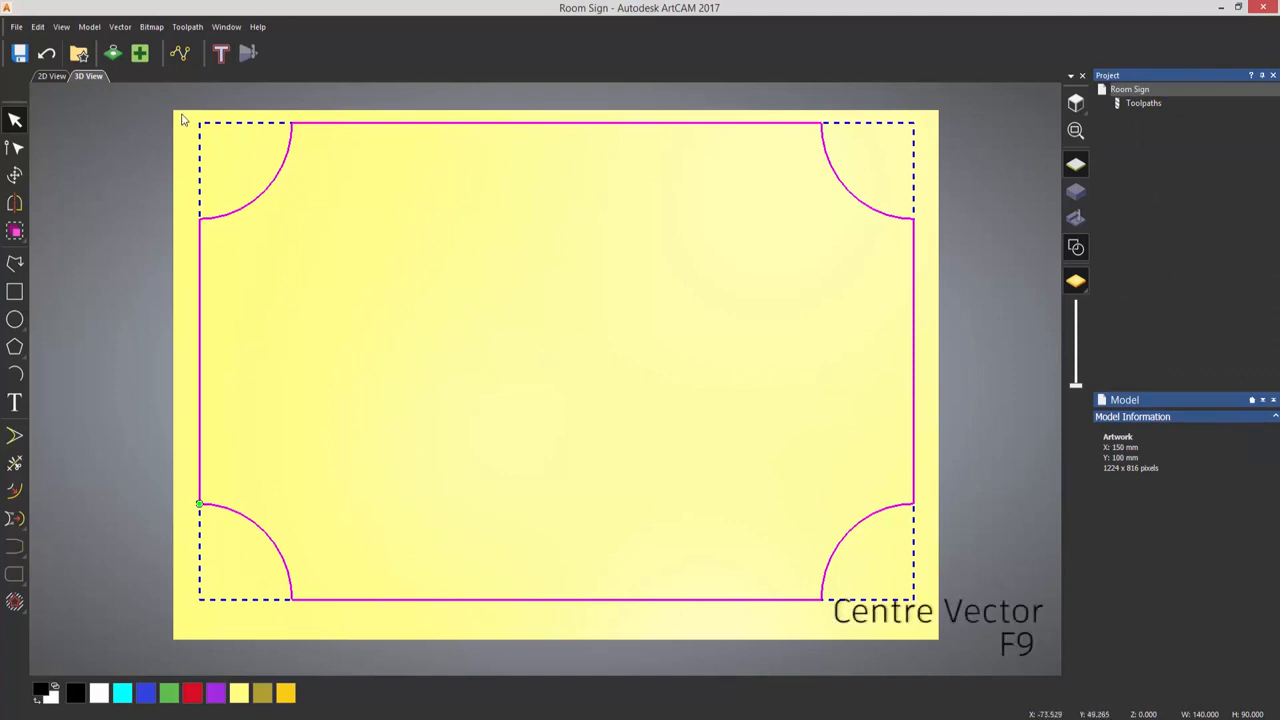
pyautogui.click(122, 28)
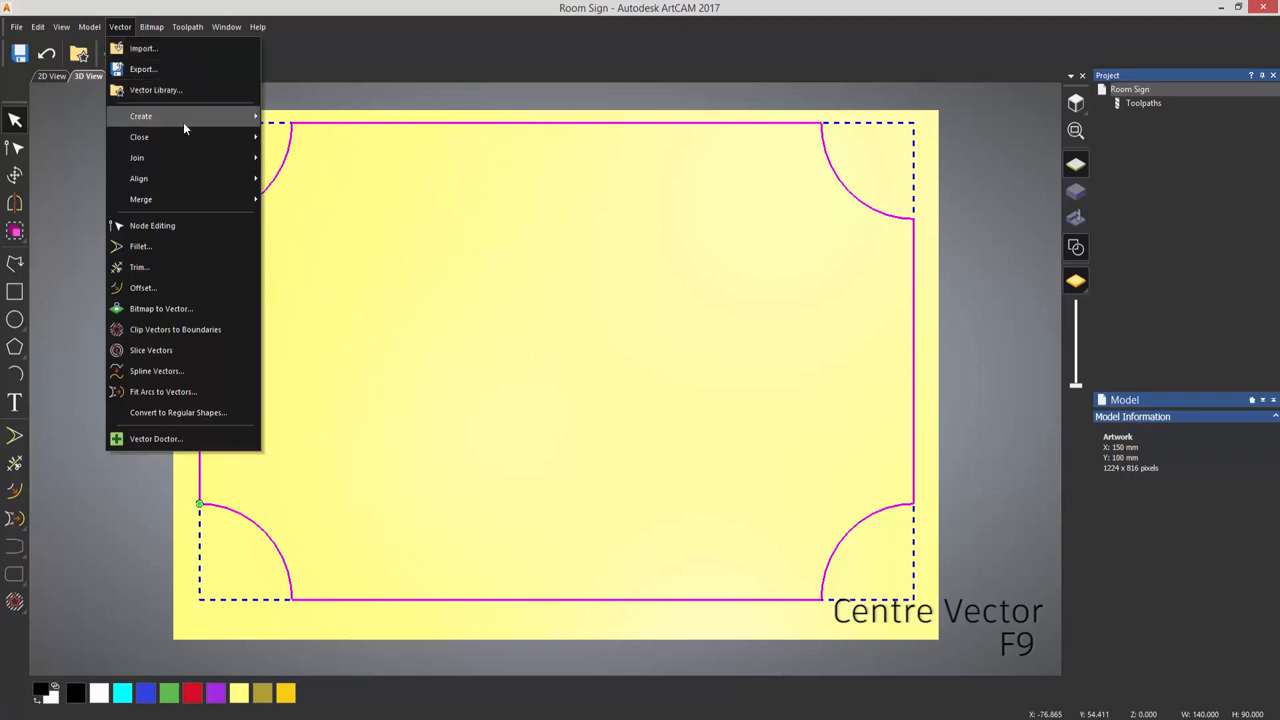
pyautogui.moveTo(197, 179)
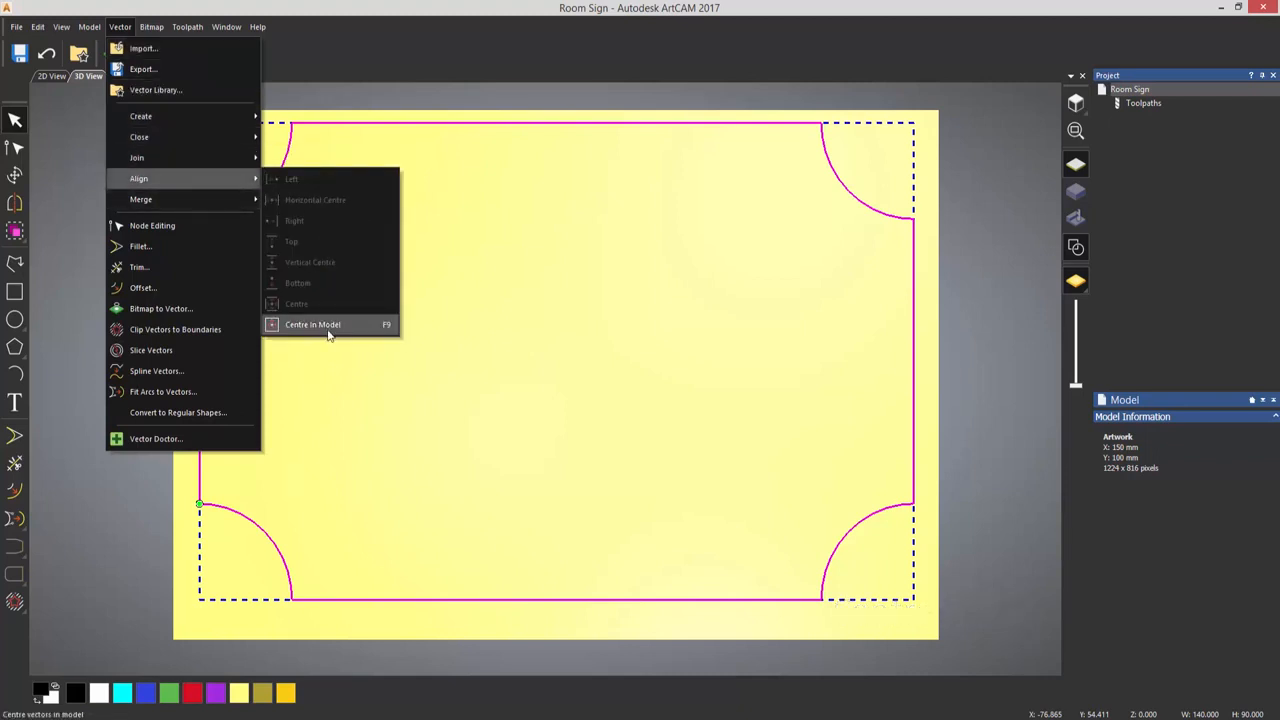
pyautogui.click(328, 326)
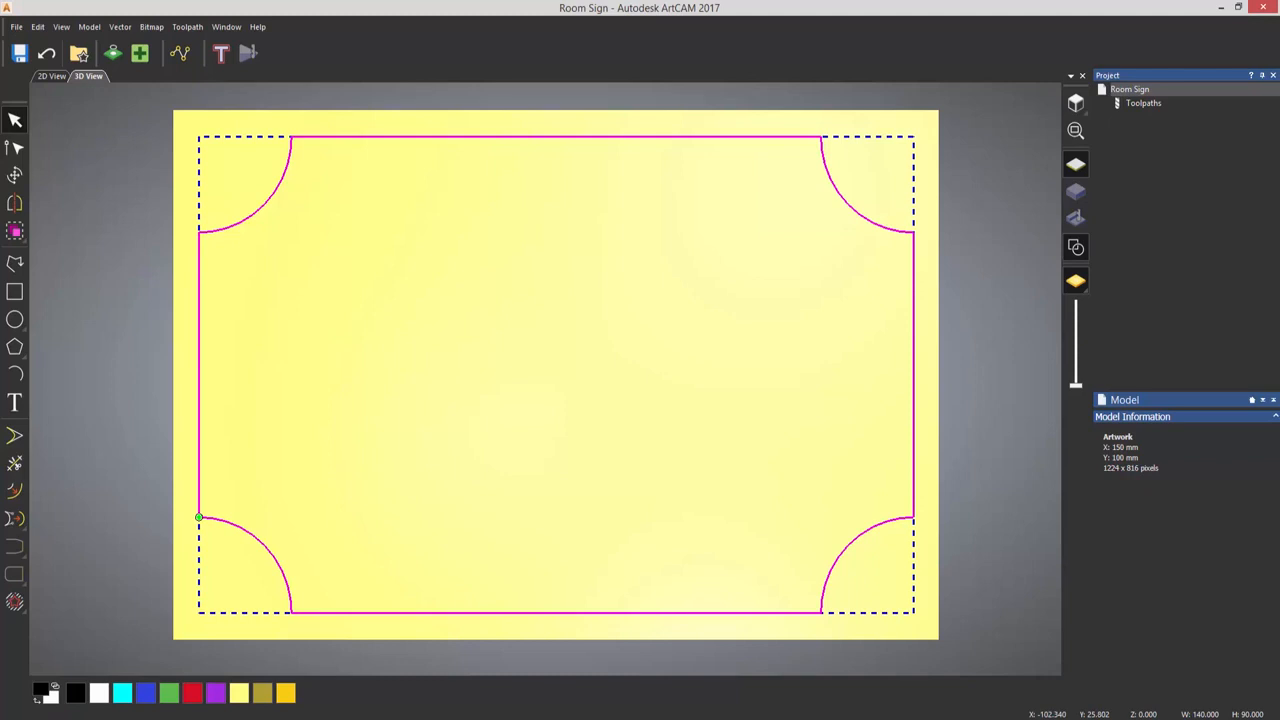
# - Insert a node midway along the rectangle's upper edge, pull it slightly outward, and smooth it into a curve
pyautogui.click(17, 150)
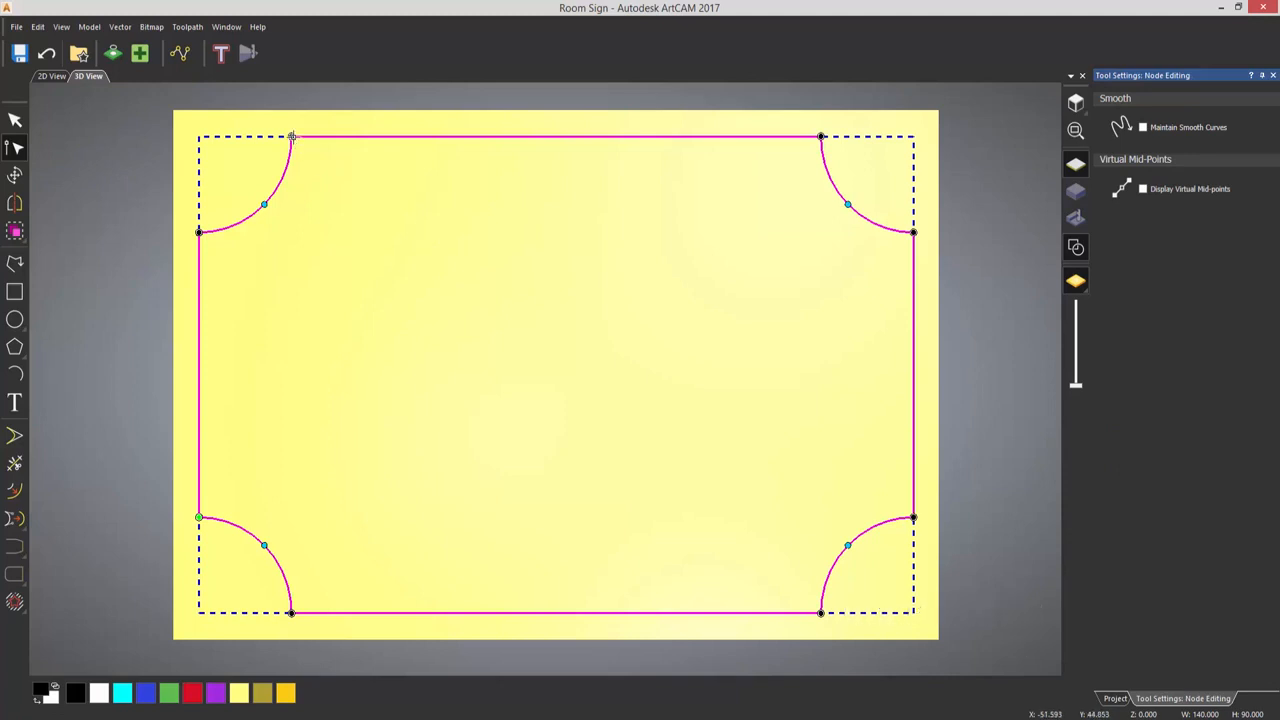
pyautogui.rightClick(531, 143)
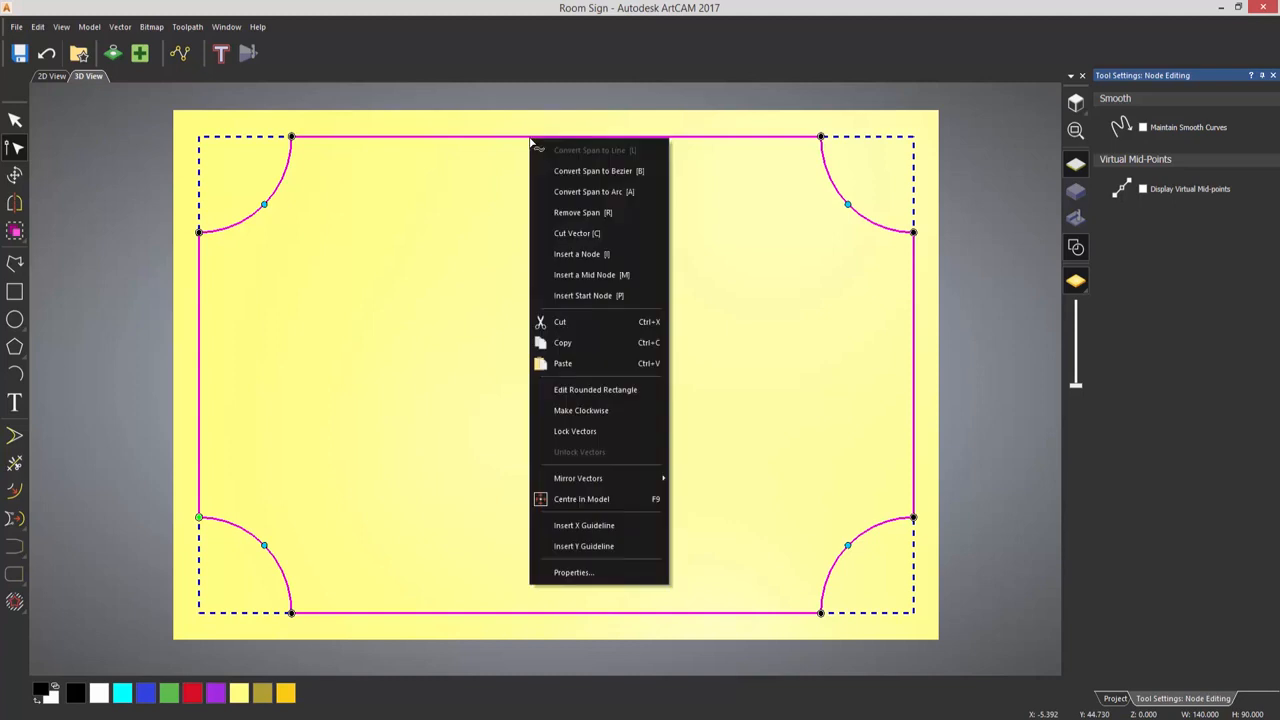
pyautogui.click(600, 256)
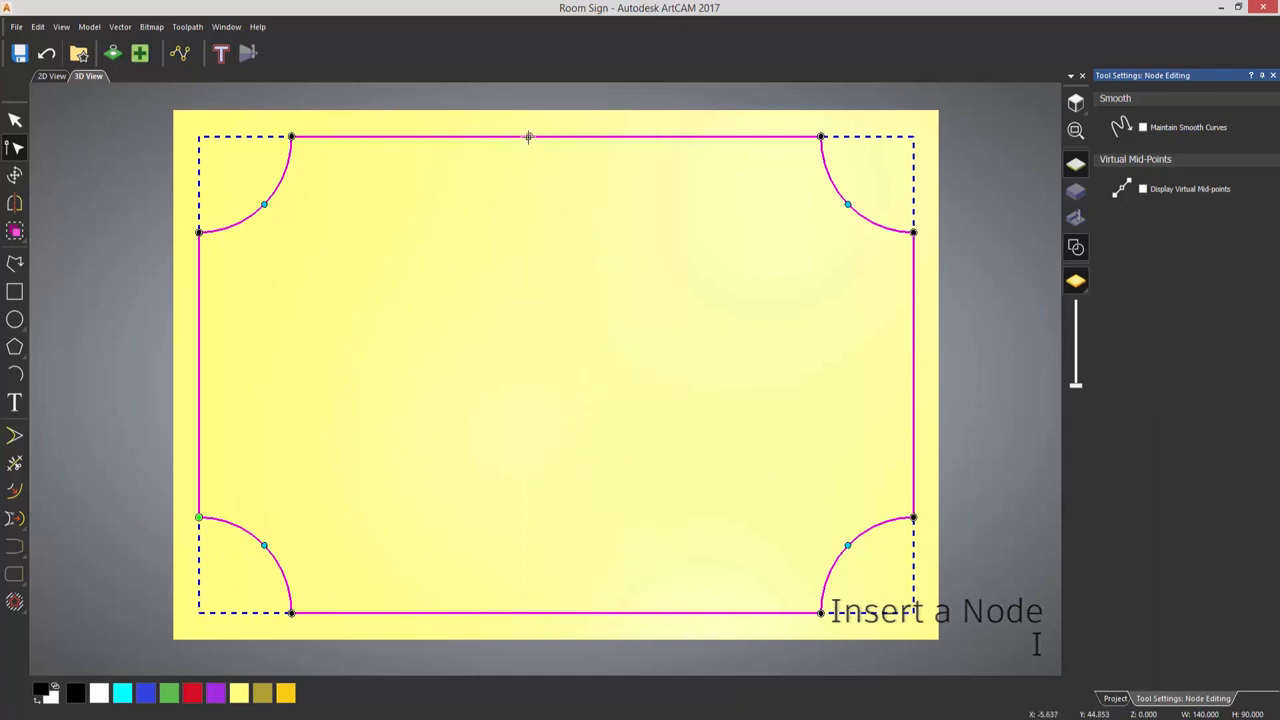
pyautogui.moveTo(529, 136); pyautogui.dragTo(531, 118)
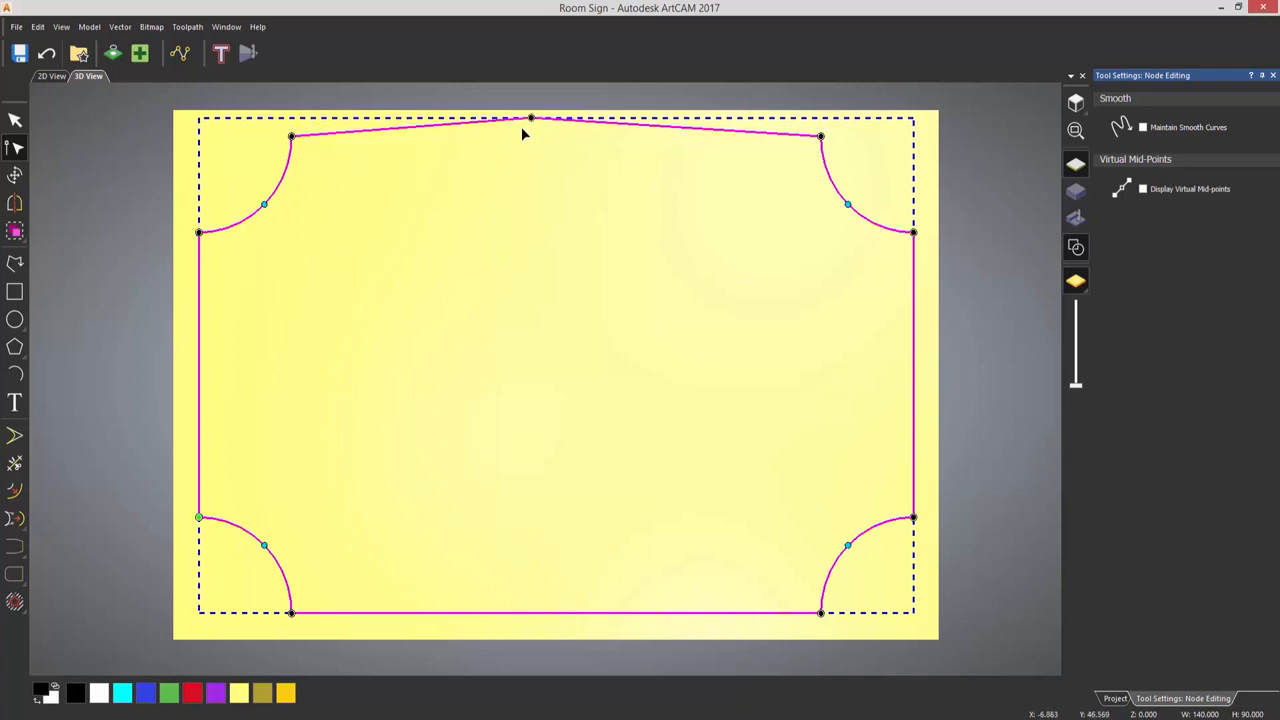
pyautogui.click(531, 118)
pyautogui.press('s')
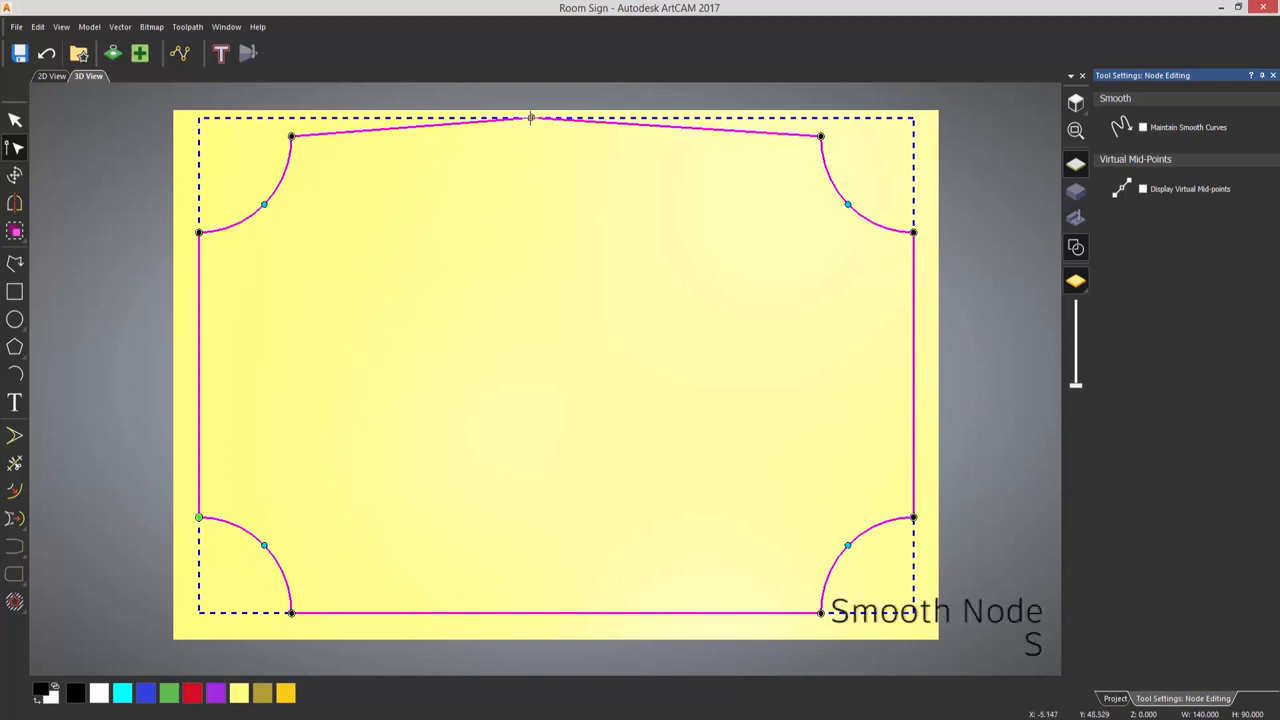
pyautogui.rightClick(531, 118)
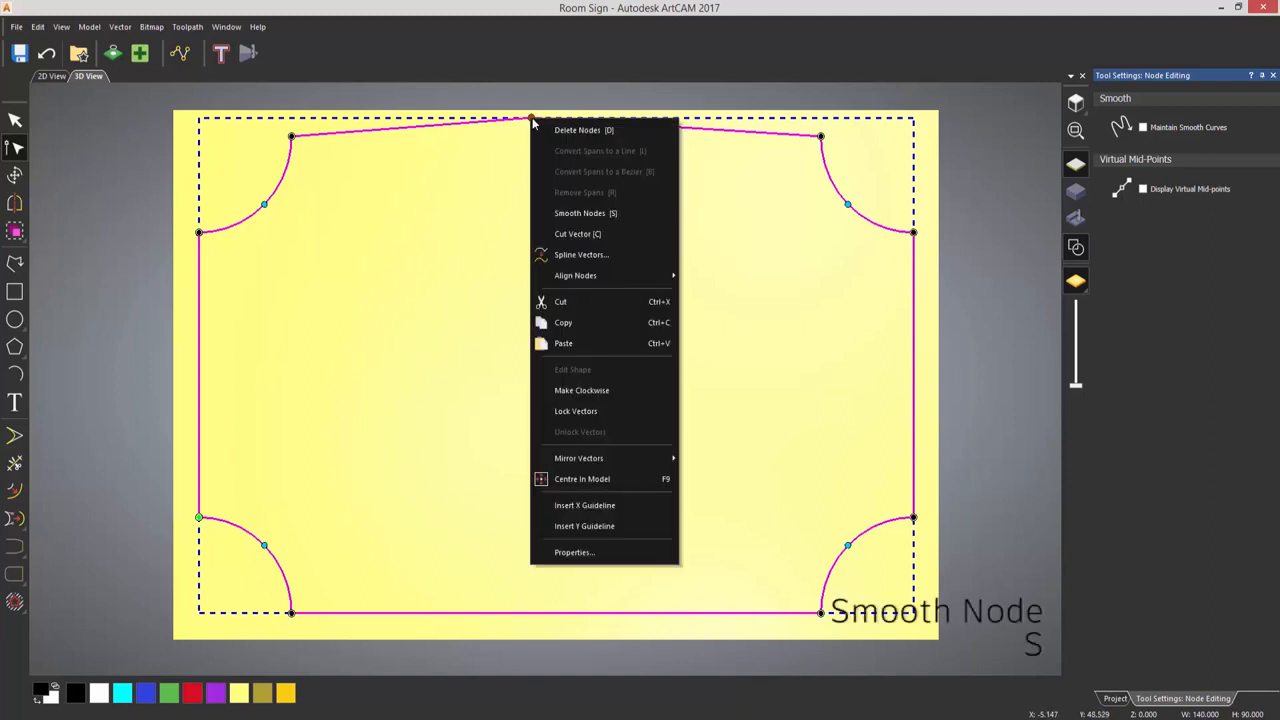
pyautogui.click(598, 223)
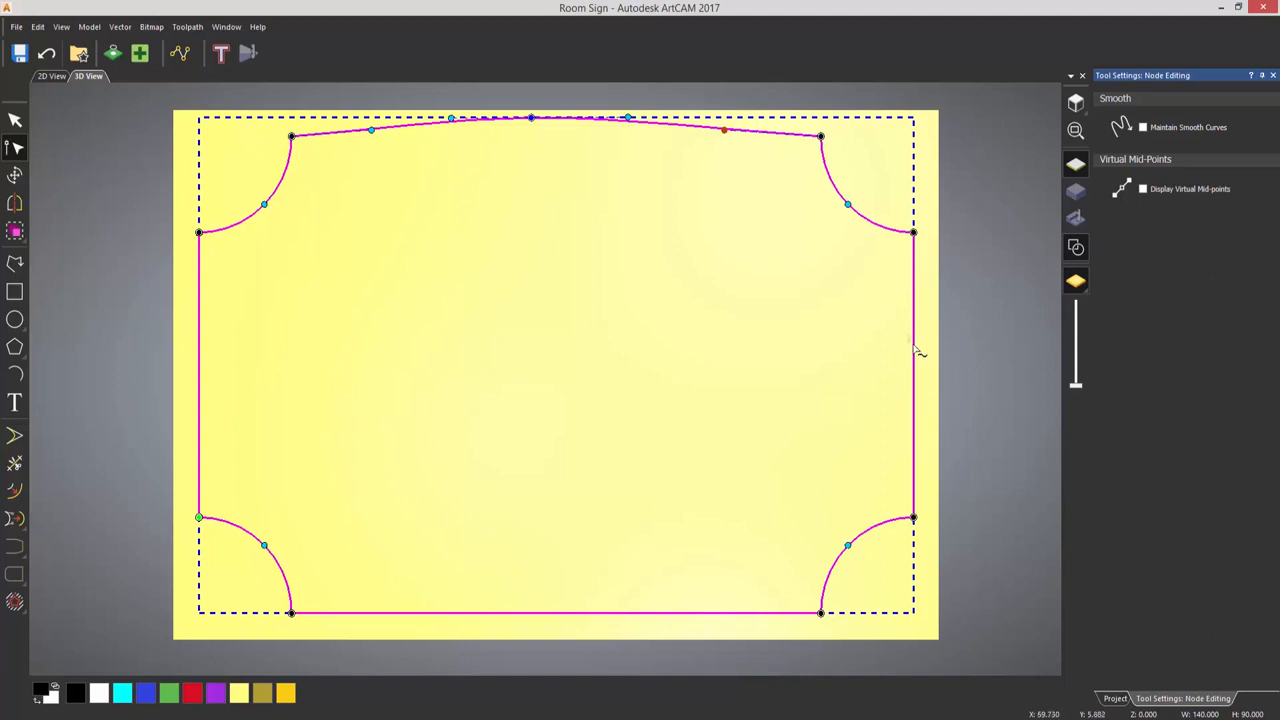
# - Bow the right, lower and left edges slightly outward with an inserted, smoothed node near the middle of each
pyautogui.press('i')
pyautogui.press('s')
pyautogui.moveTo(913, 345)
pyautogui.mouseDown()
pyautogui.moveTo(931, 349)
pyautogui.moveTo(921, 352)
pyautogui.mouseUp()
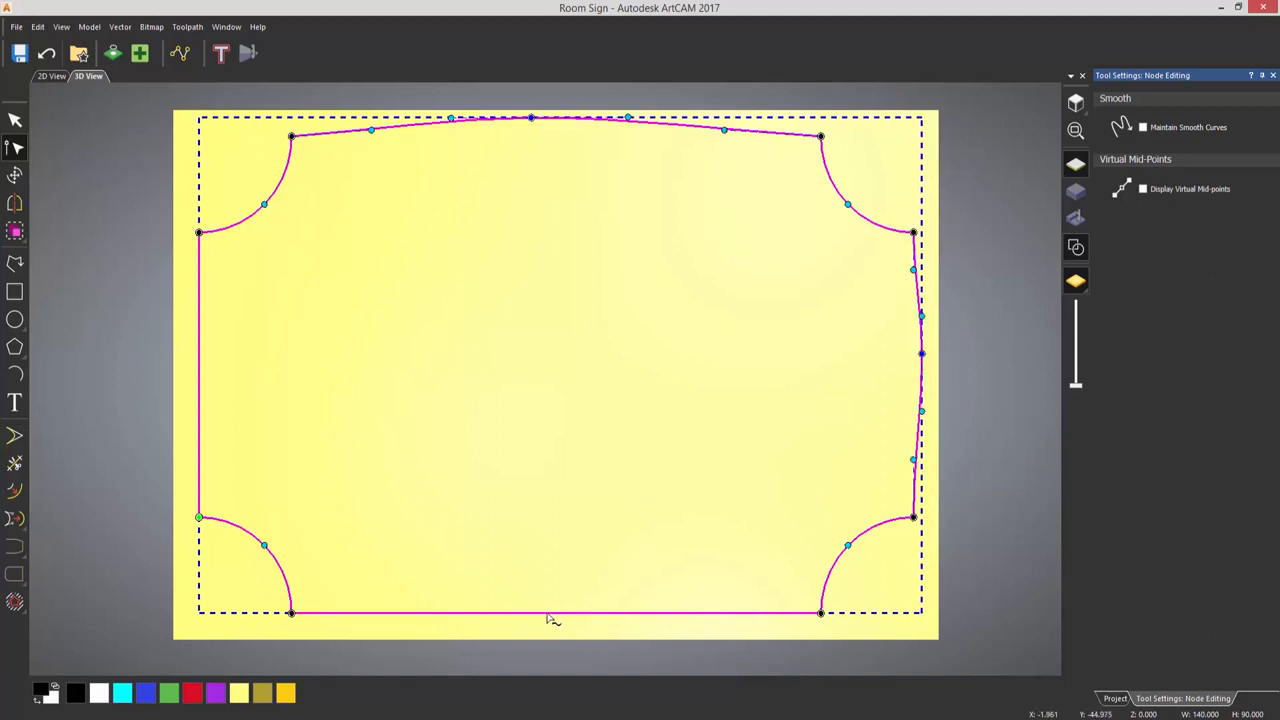
pyautogui.press('i')
pyautogui.press('s')
pyautogui.moveTo(545, 613); pyautogui.dragTo(545, 629)
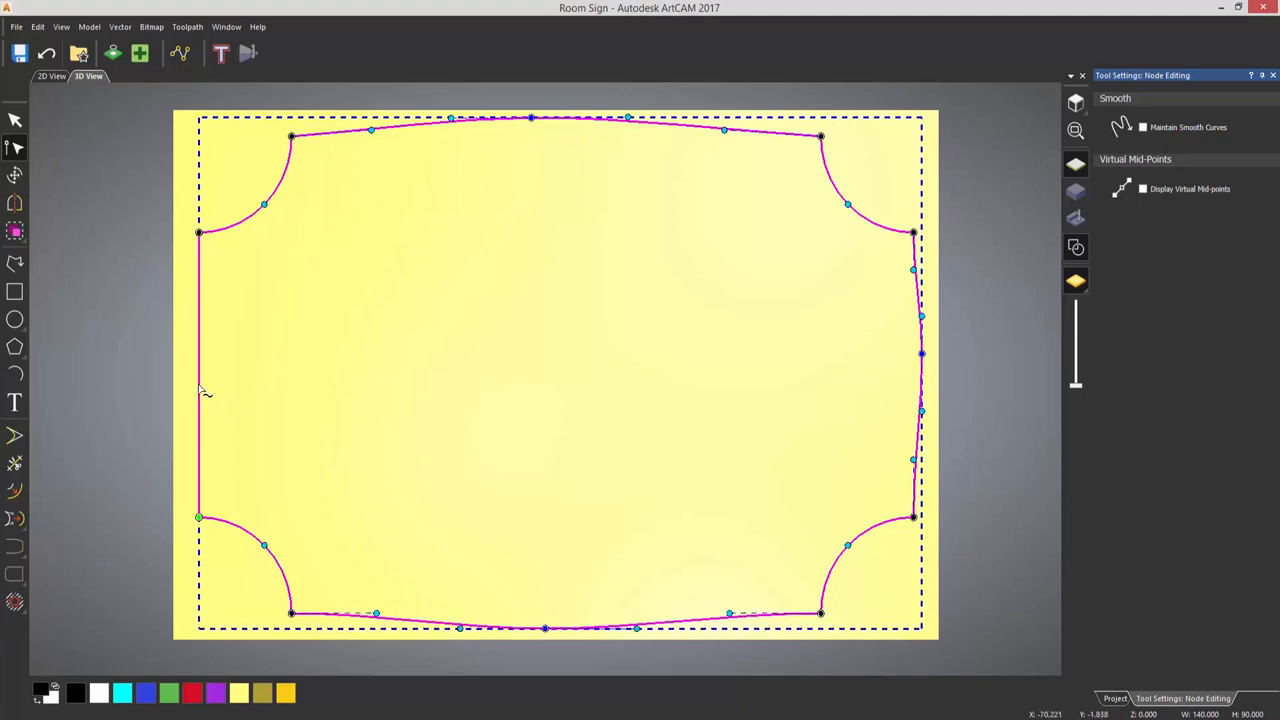
pyautogui.press('i')
pyautogui.press('s')
pyautogui.moveTo(199, 385); pyautogui.dragTo(187, 384)
pyautogui.click(286, 386)
pyautogui.press('n')
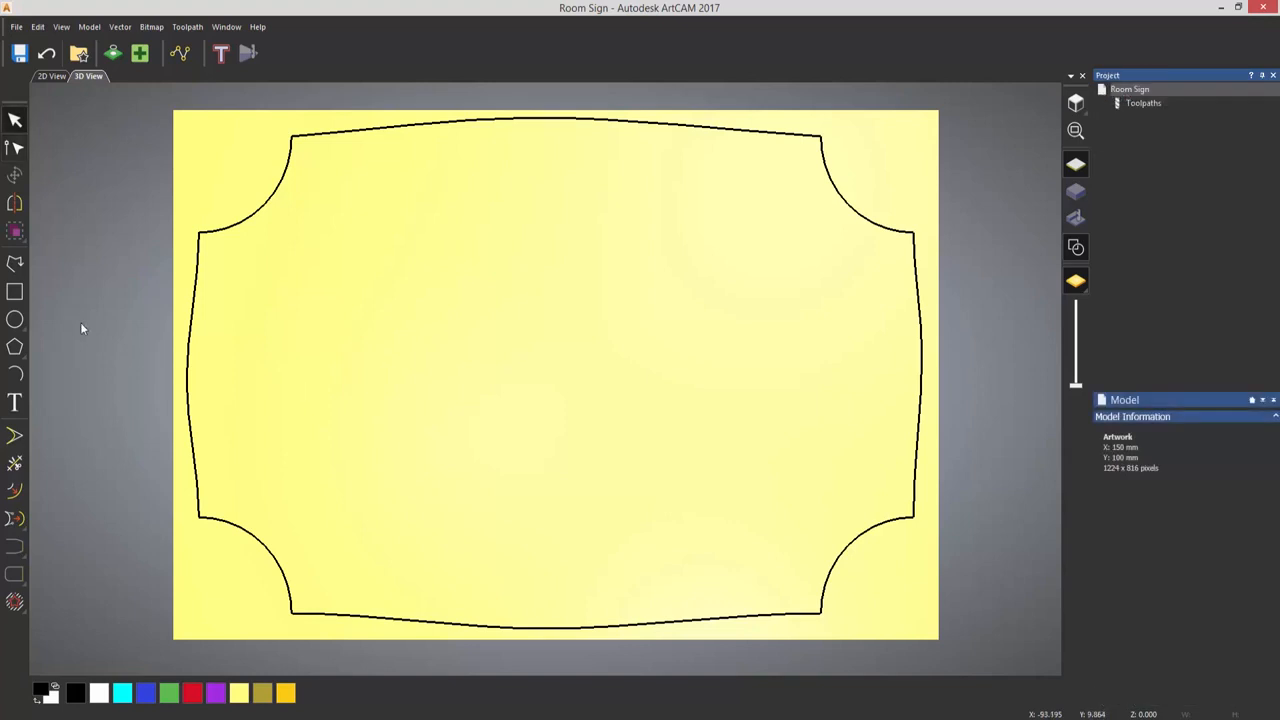
# - Create two successive inward offsets of the border with sharp corners, spaced about 2.6 mm apart
pyautogui.click(15, 490)
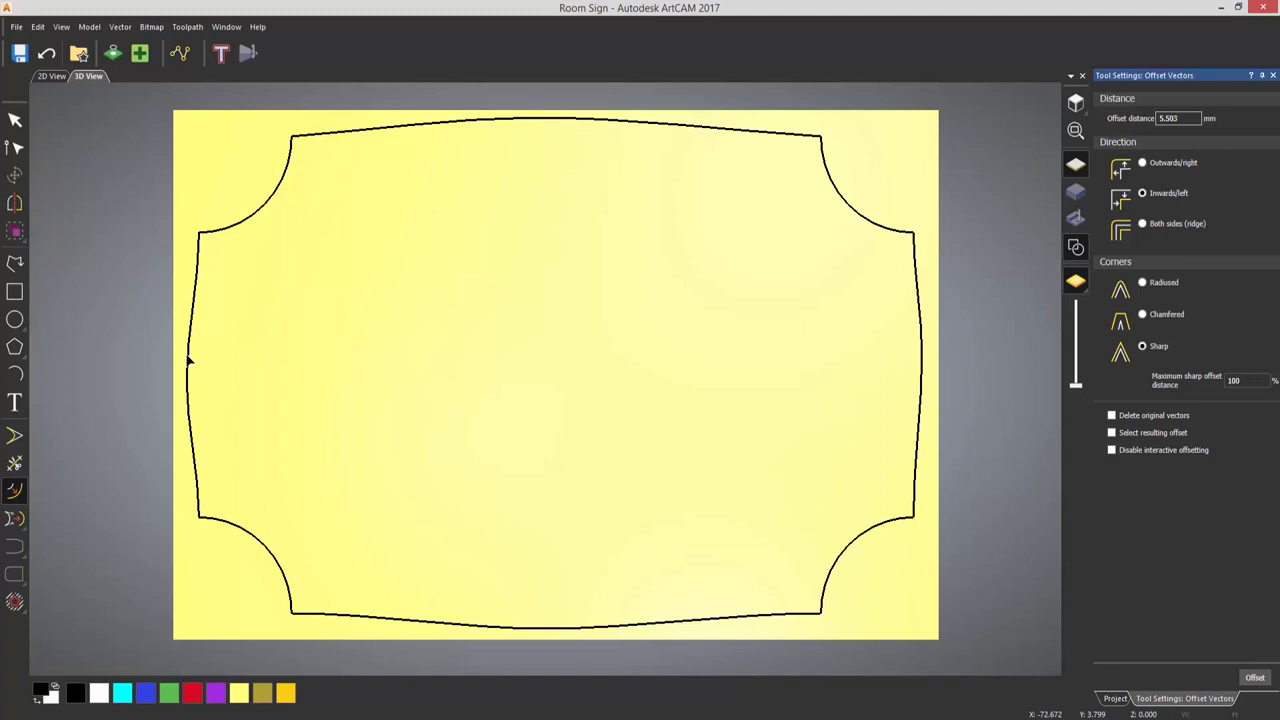
pyautogui.moveTo(187, 356); pyautogui.dragTo(212, 377)
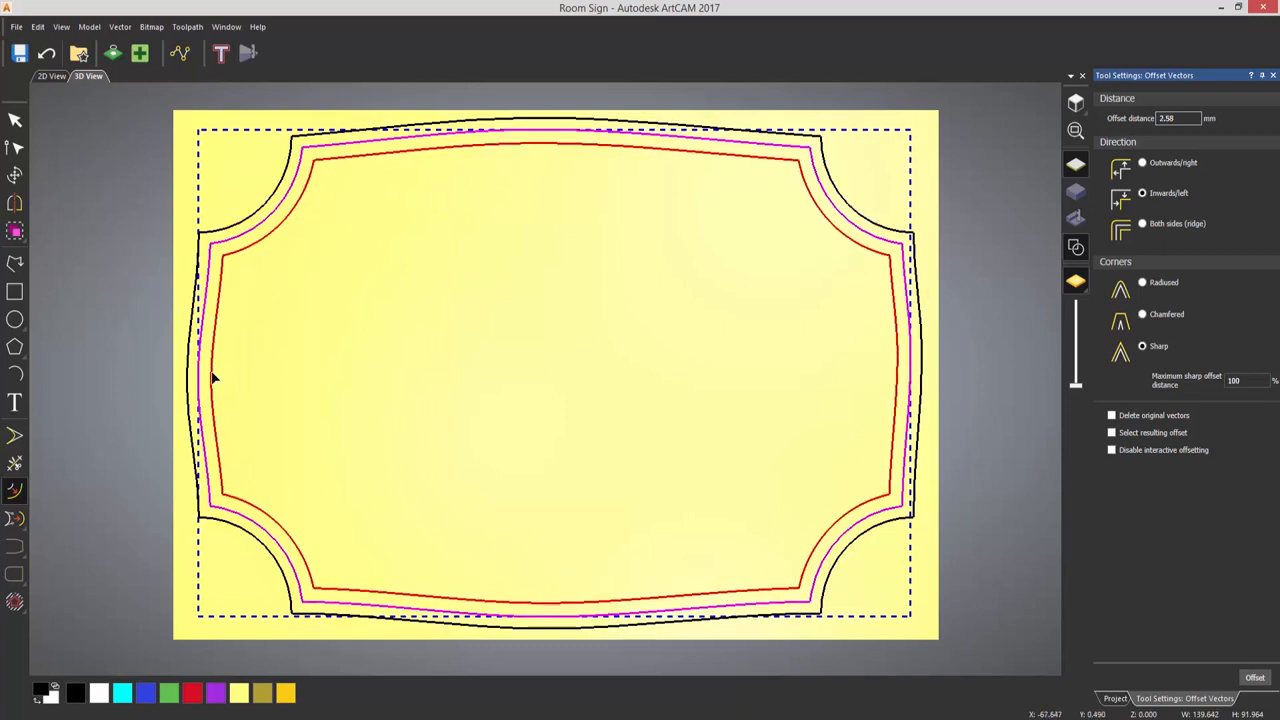
pyautogui.click(212, 378)
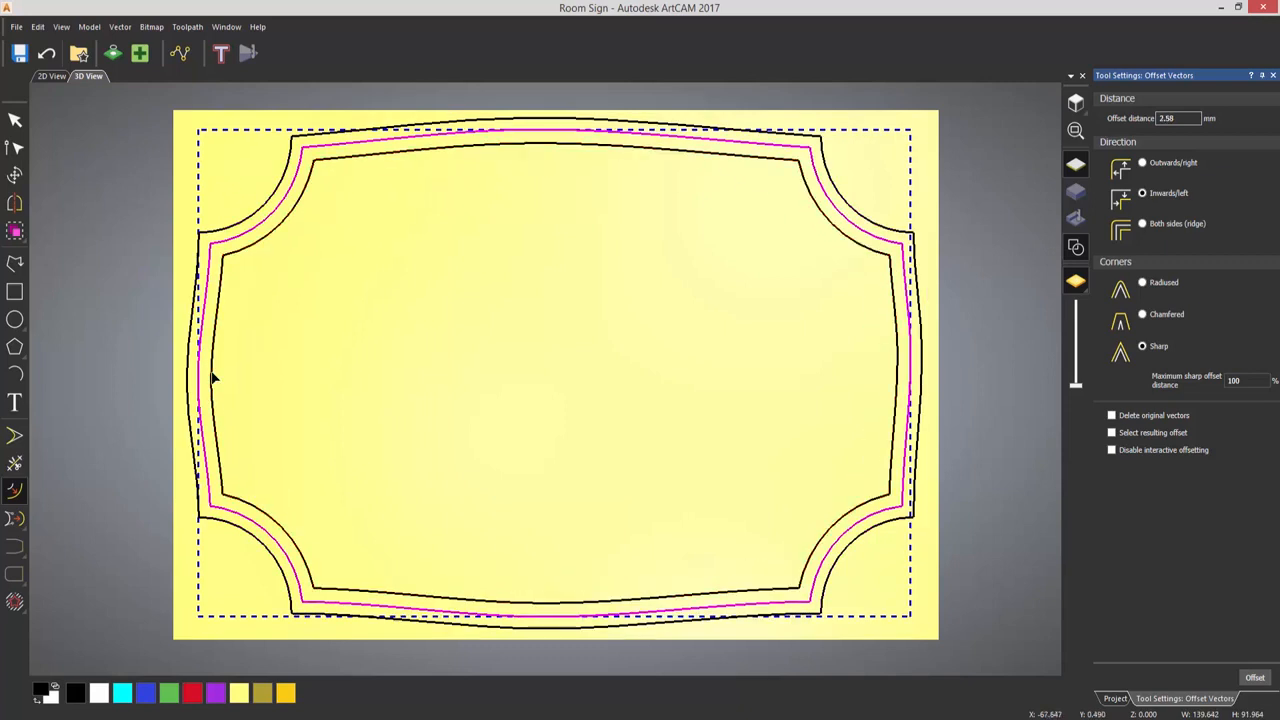
pyautogui.click(715, 296)
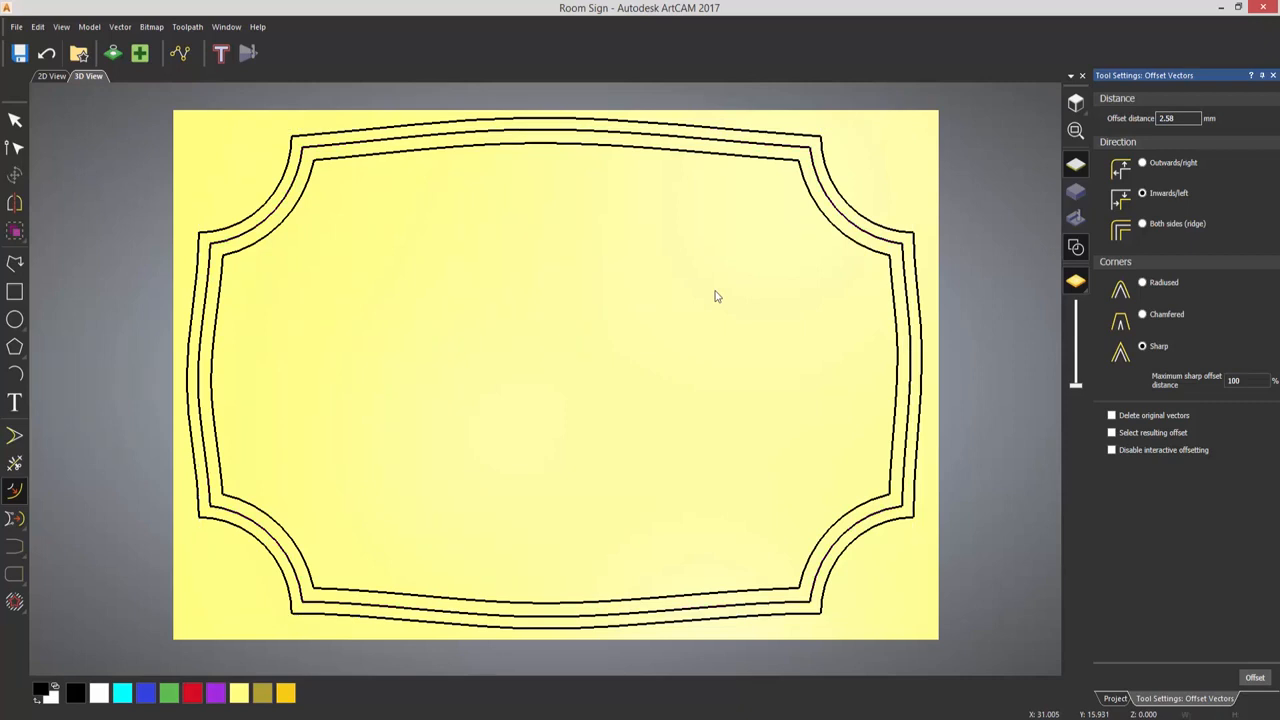
pyautogui.press('Escape')
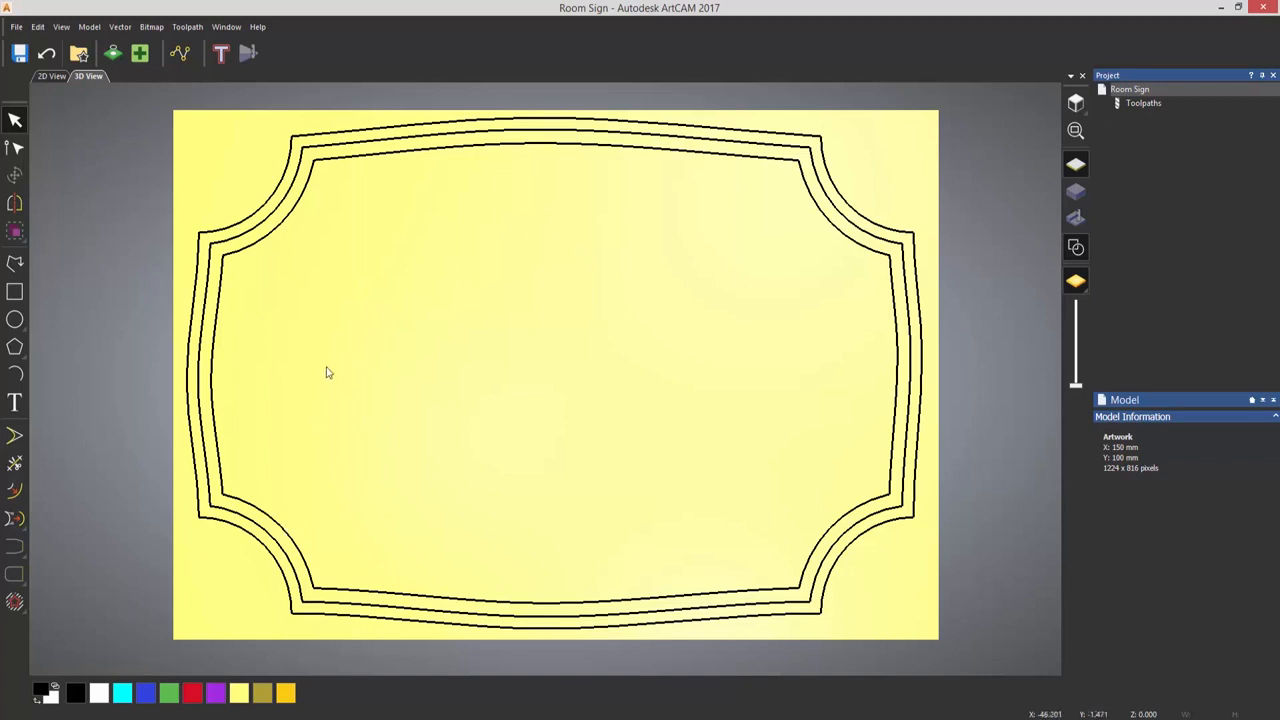
# - Cut the middle border vector at both ends of its upper-left corner arc to separate that arc
pyautogui.click(261, 228)
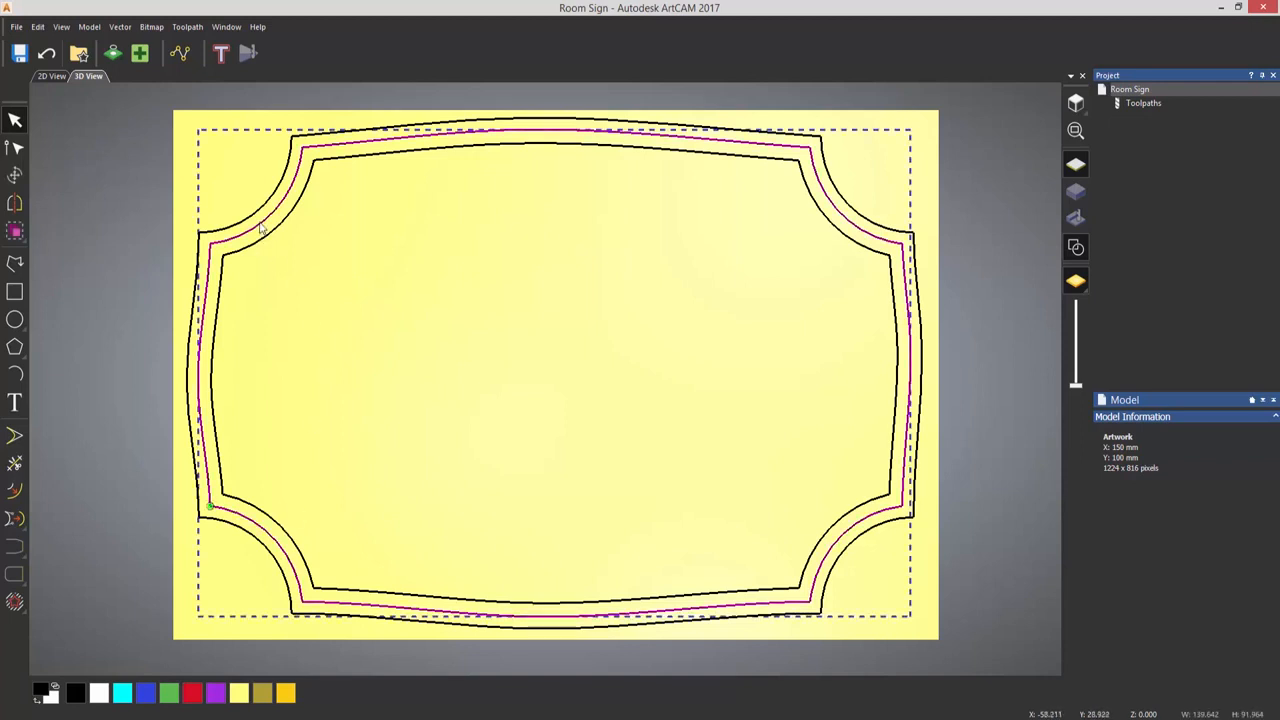
pyautogui.doubleClick(210, 242)
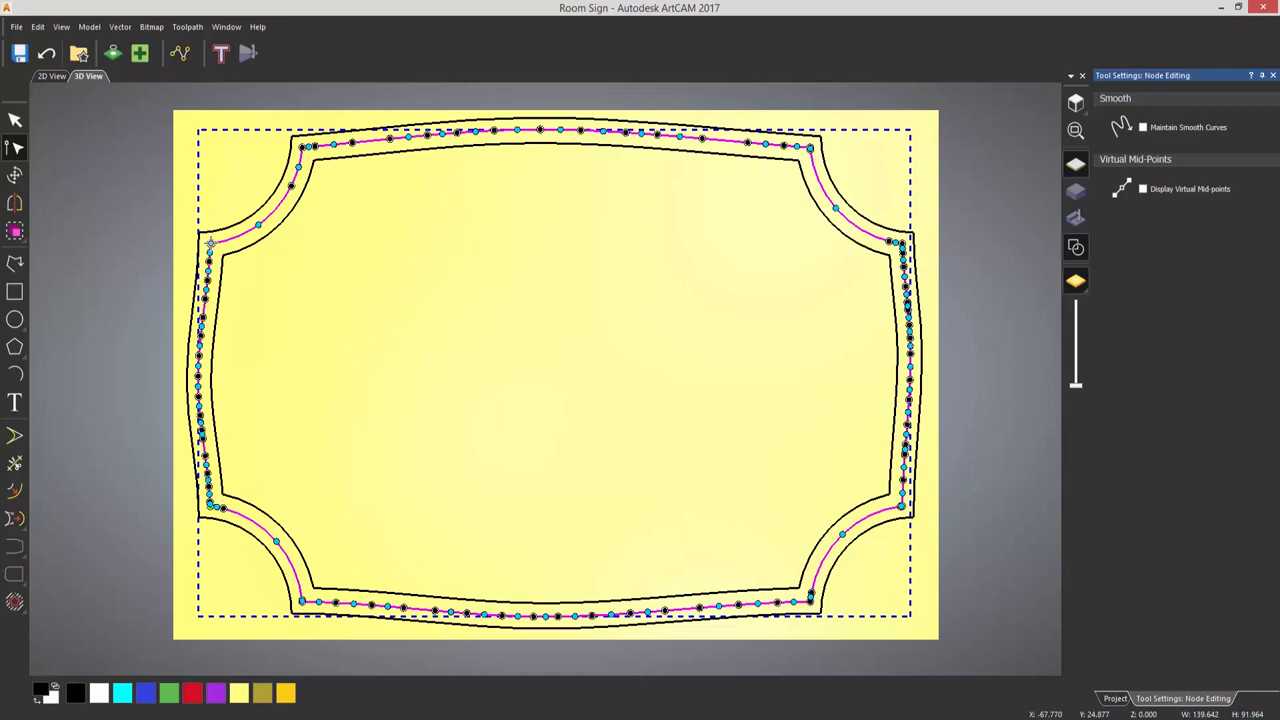
pyautogui.rightClick(210, 242)
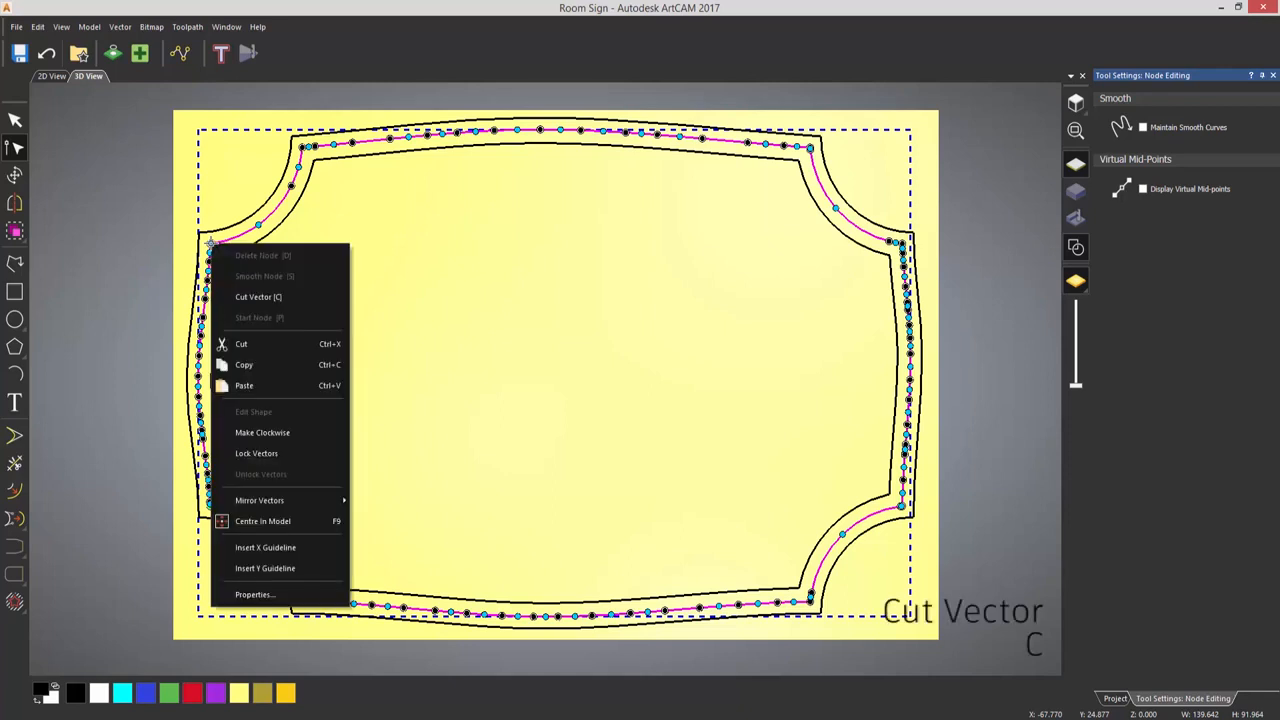
pyautogui.click(256, 297)
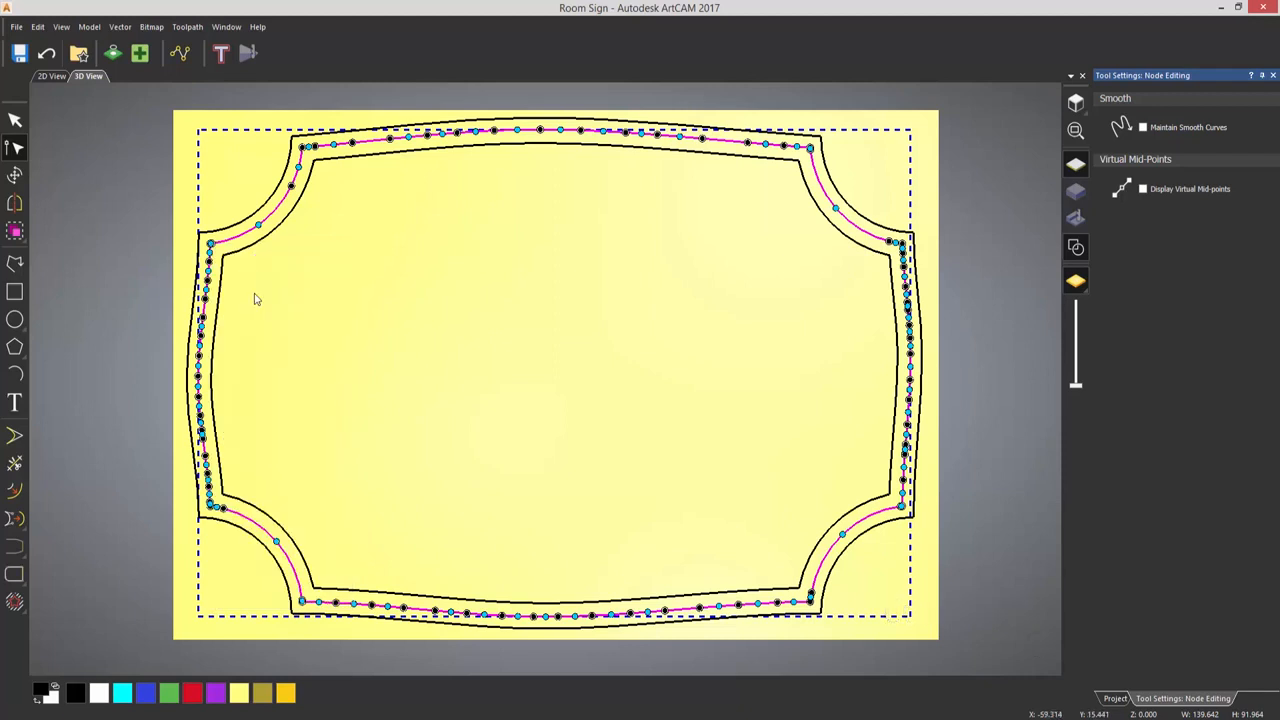
pyautogui.click(300, 147)
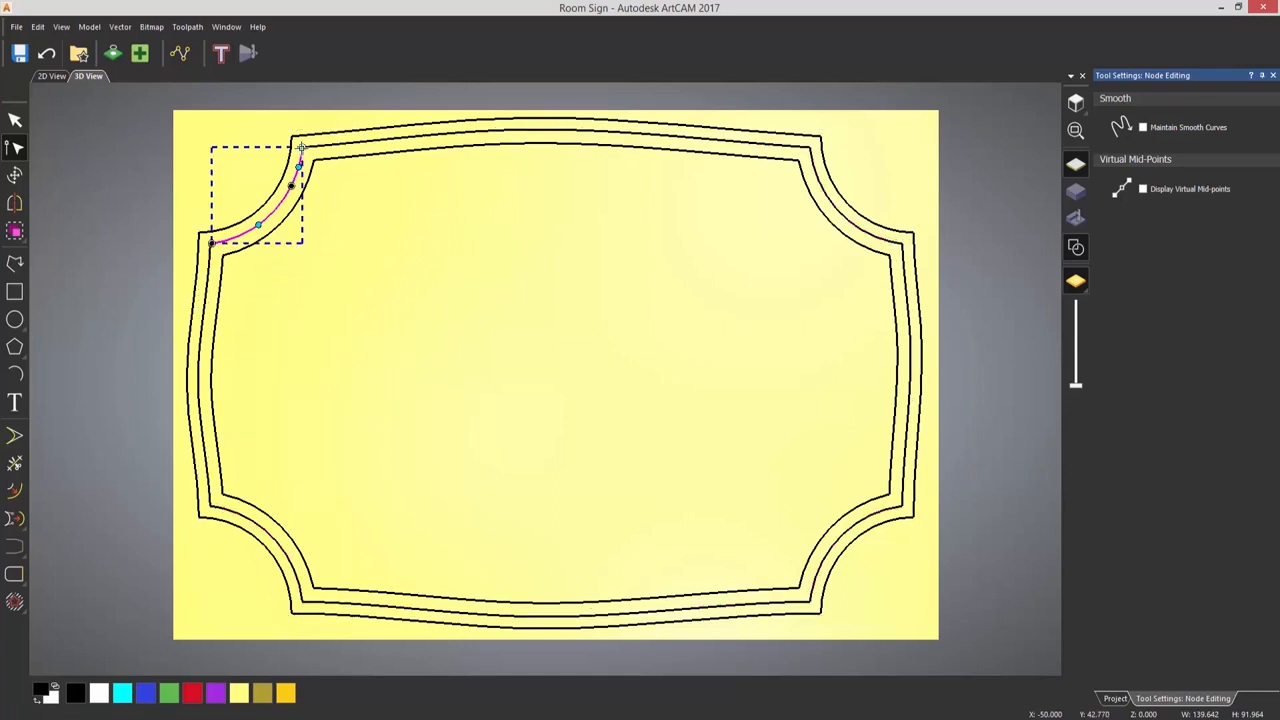
pyautogui.click(439, 229)
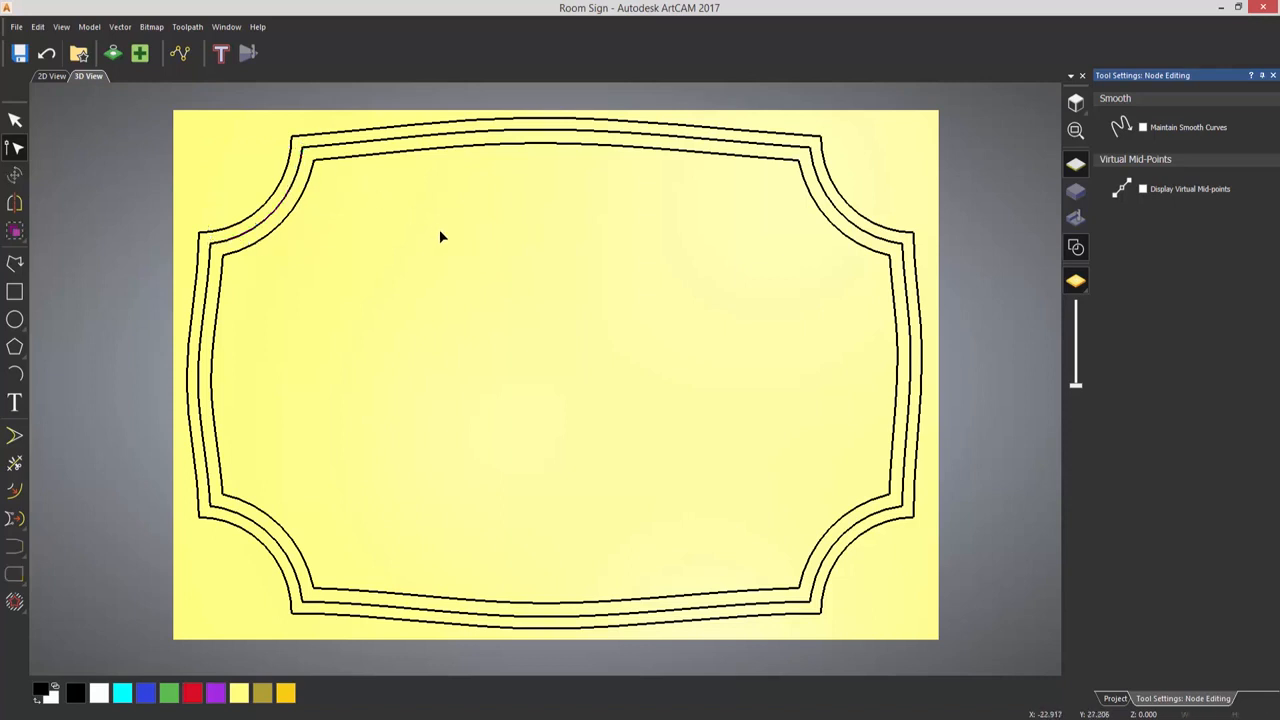
# - Draw two short polylines joining the inner and outer borders' corner points at both ends of the upper-right corner arc
pyautogui.press('n')
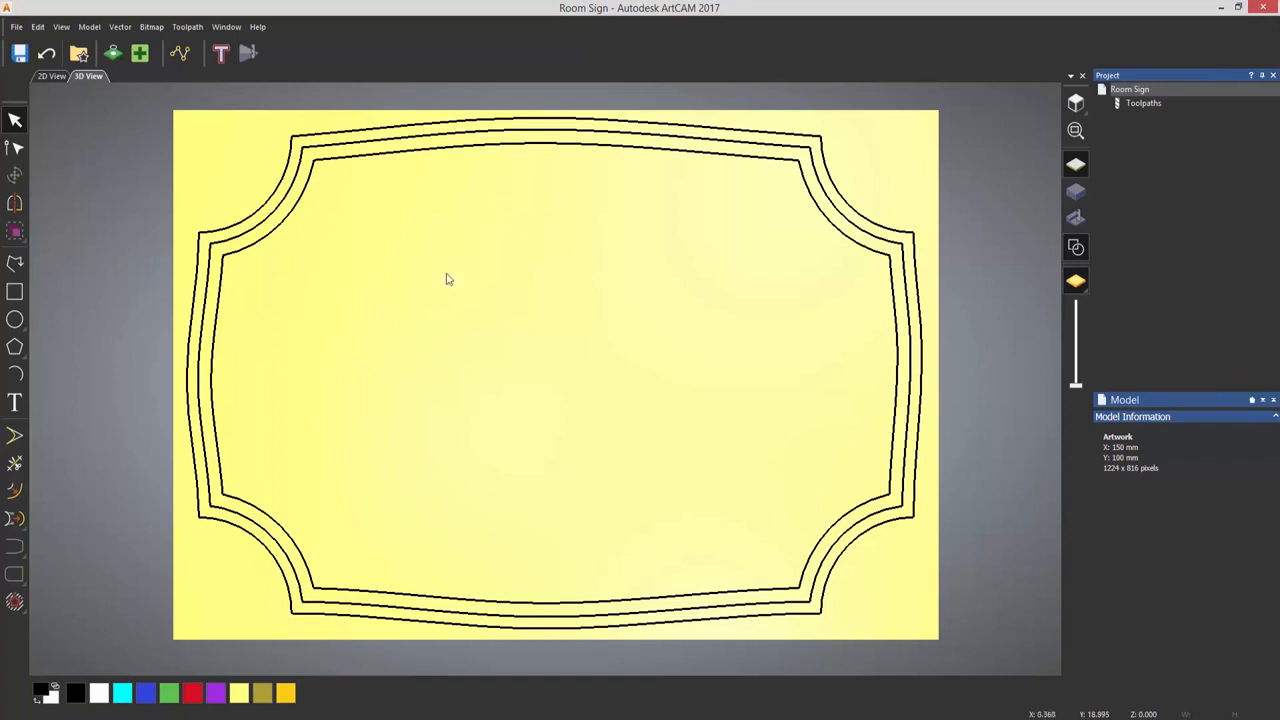
pyautogui.click(16, 264)
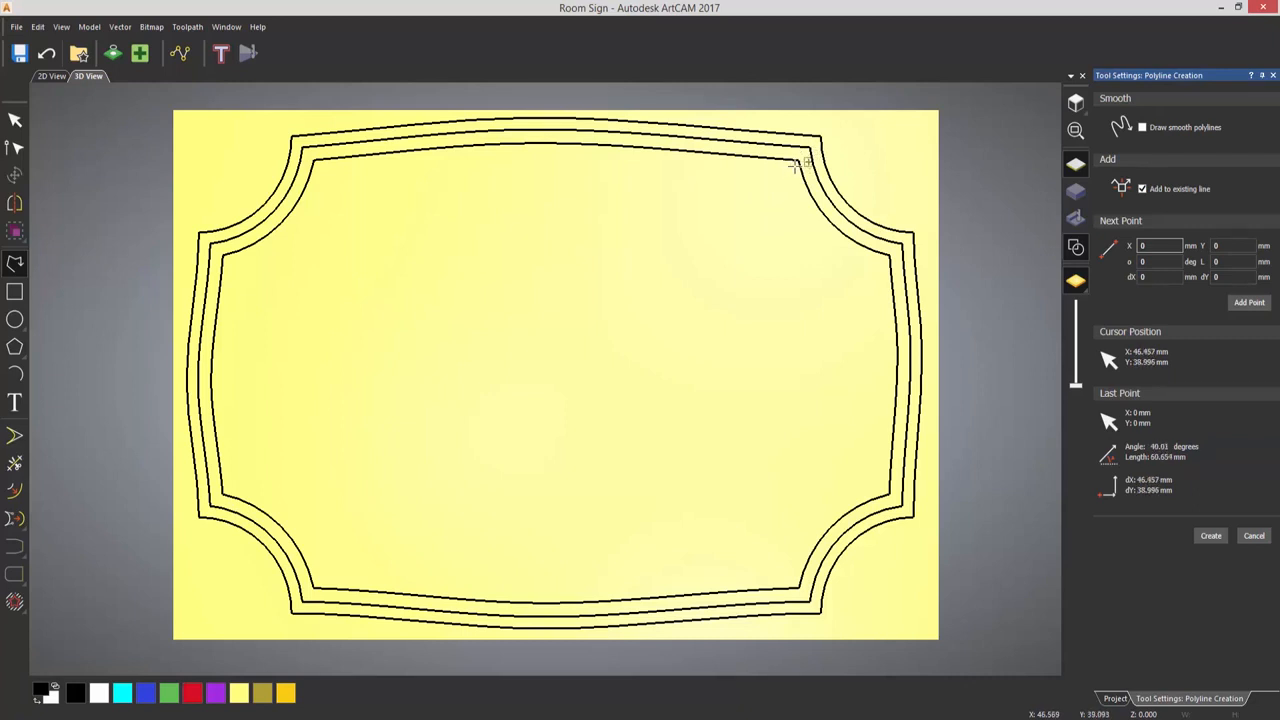
pyautogui.click(800, 160)
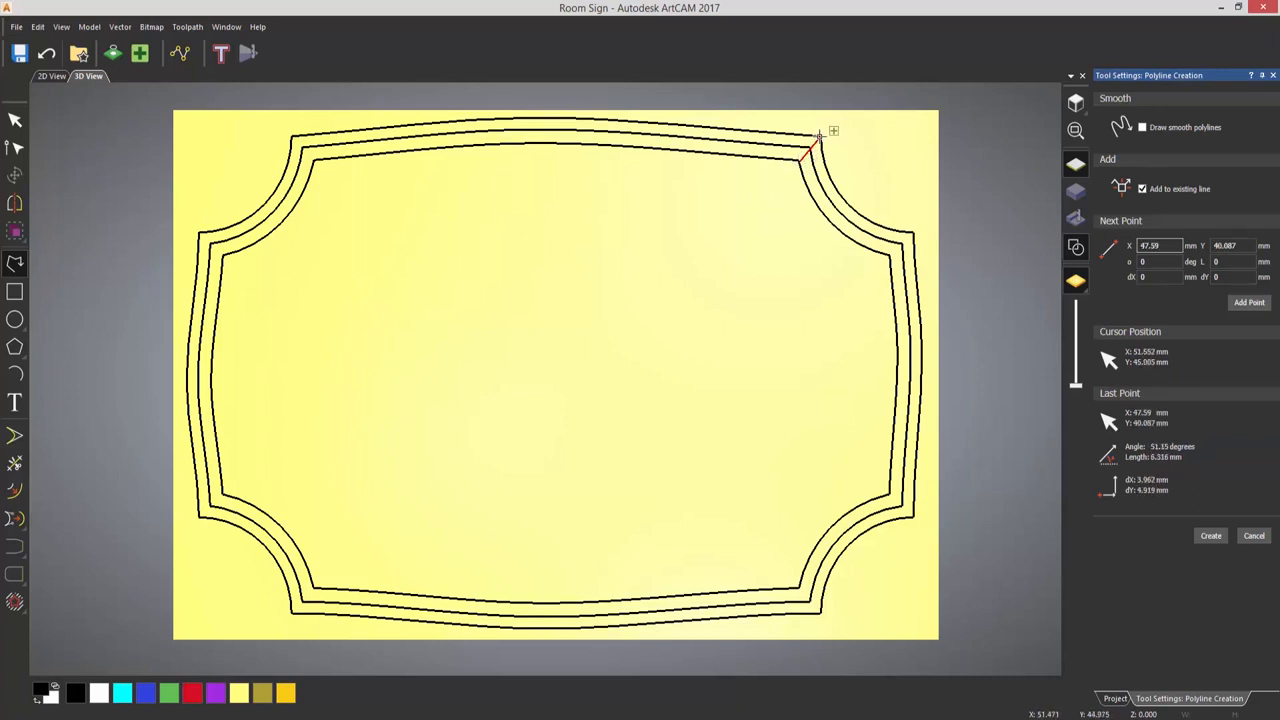
pyautogui.click(818, 134)
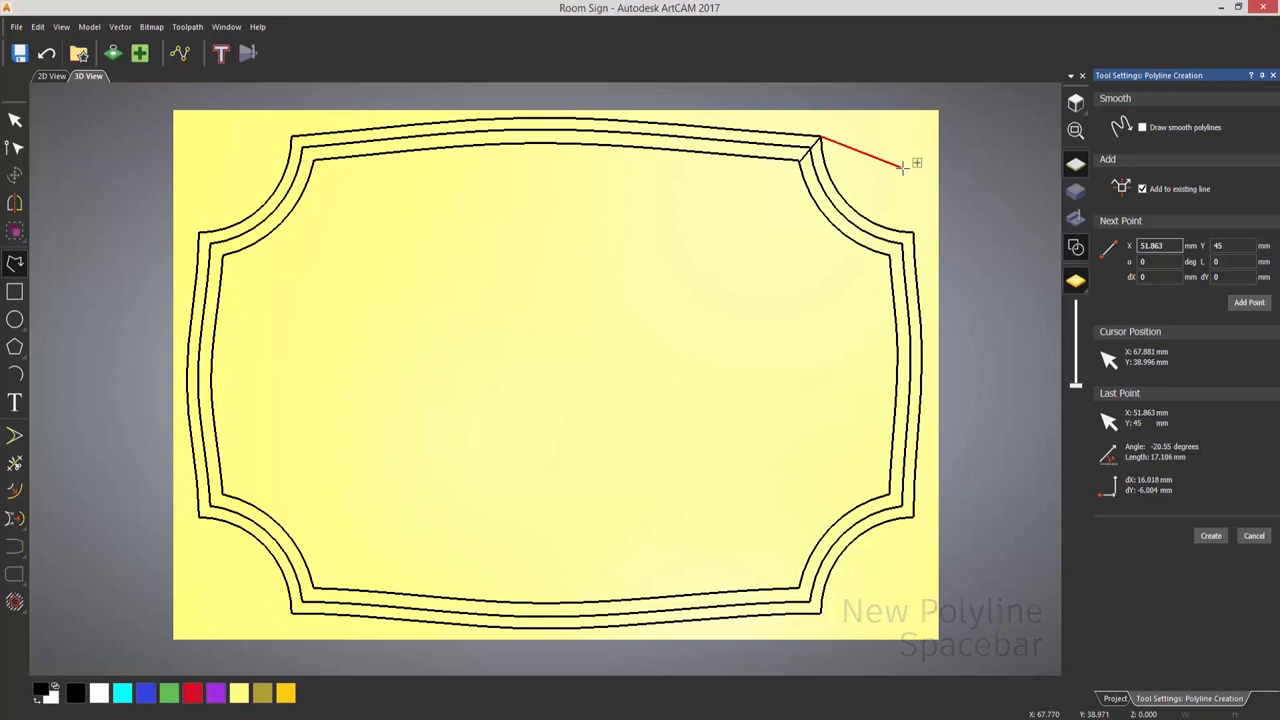
pyautogui.press('space')
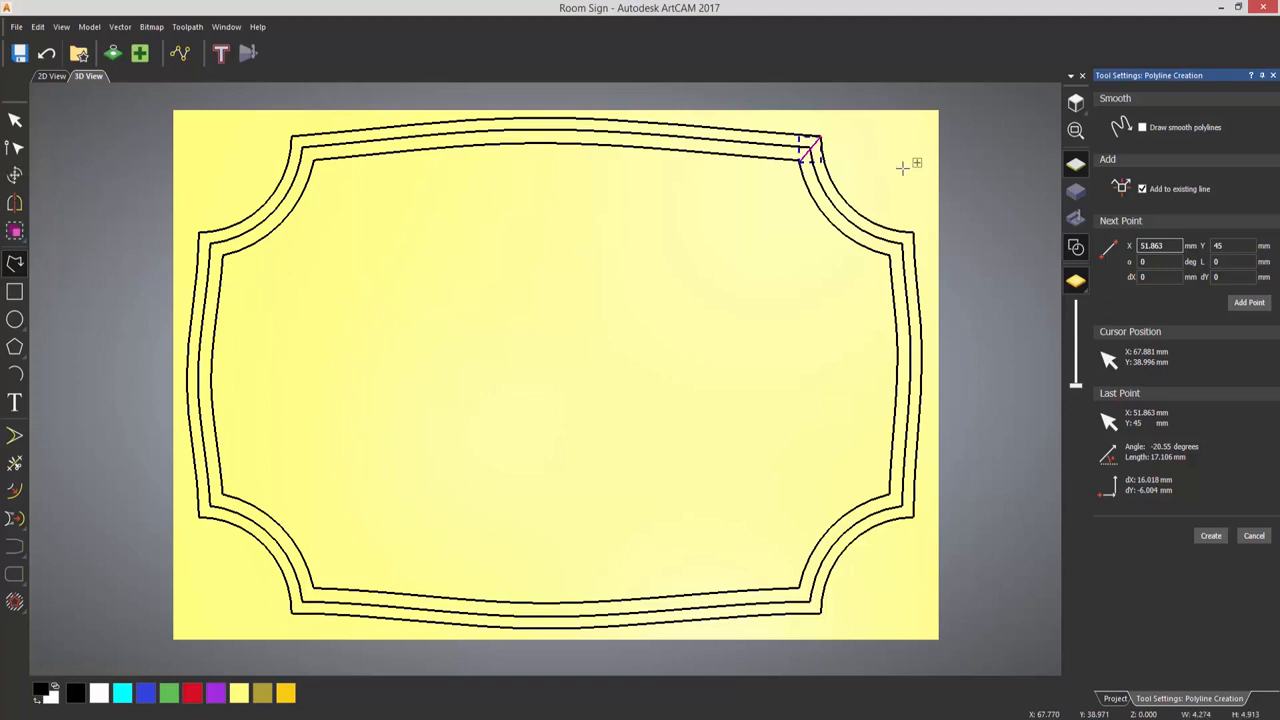
pyautogui.click(889, 254)
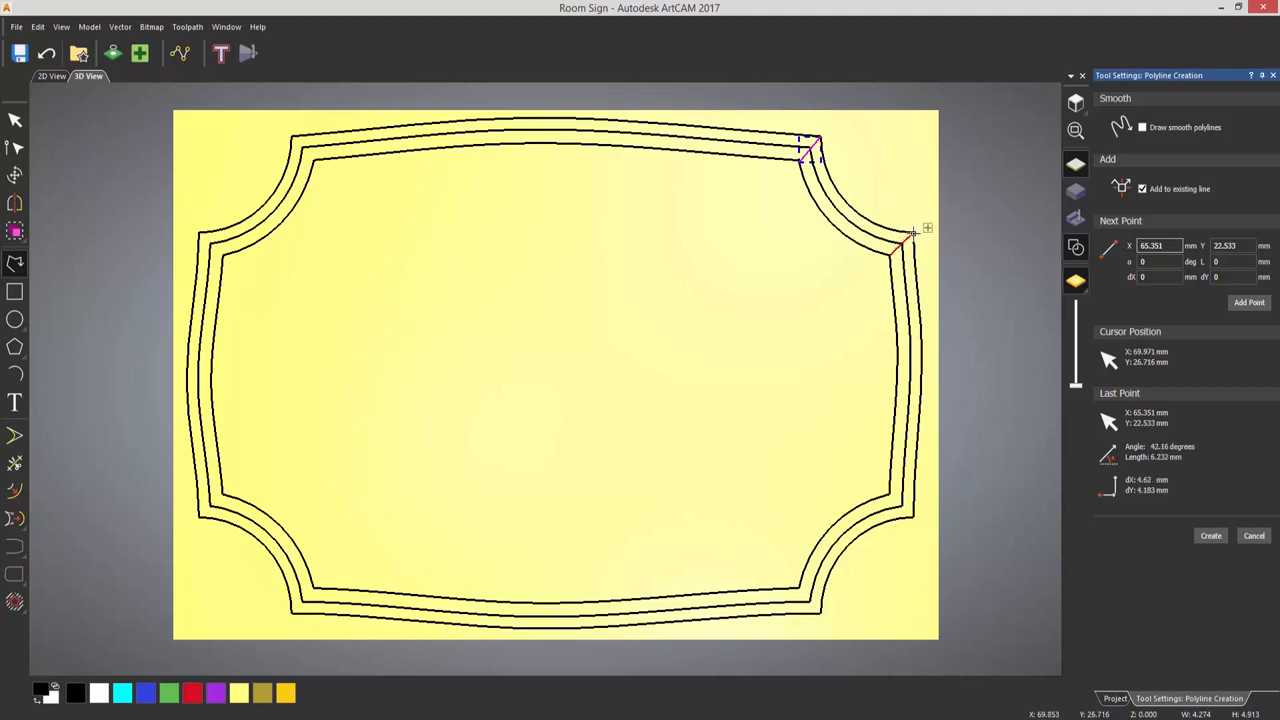
pyautogui.click(912, 234)
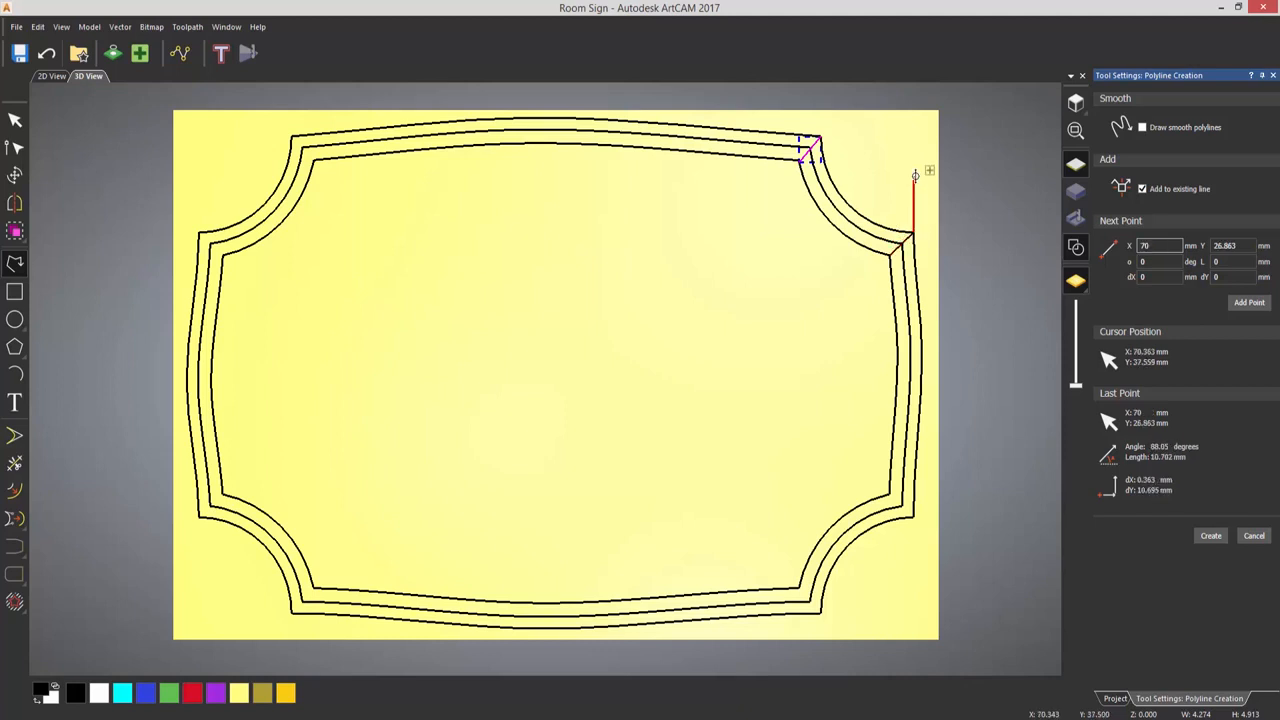
pyautogui.press('Escape')
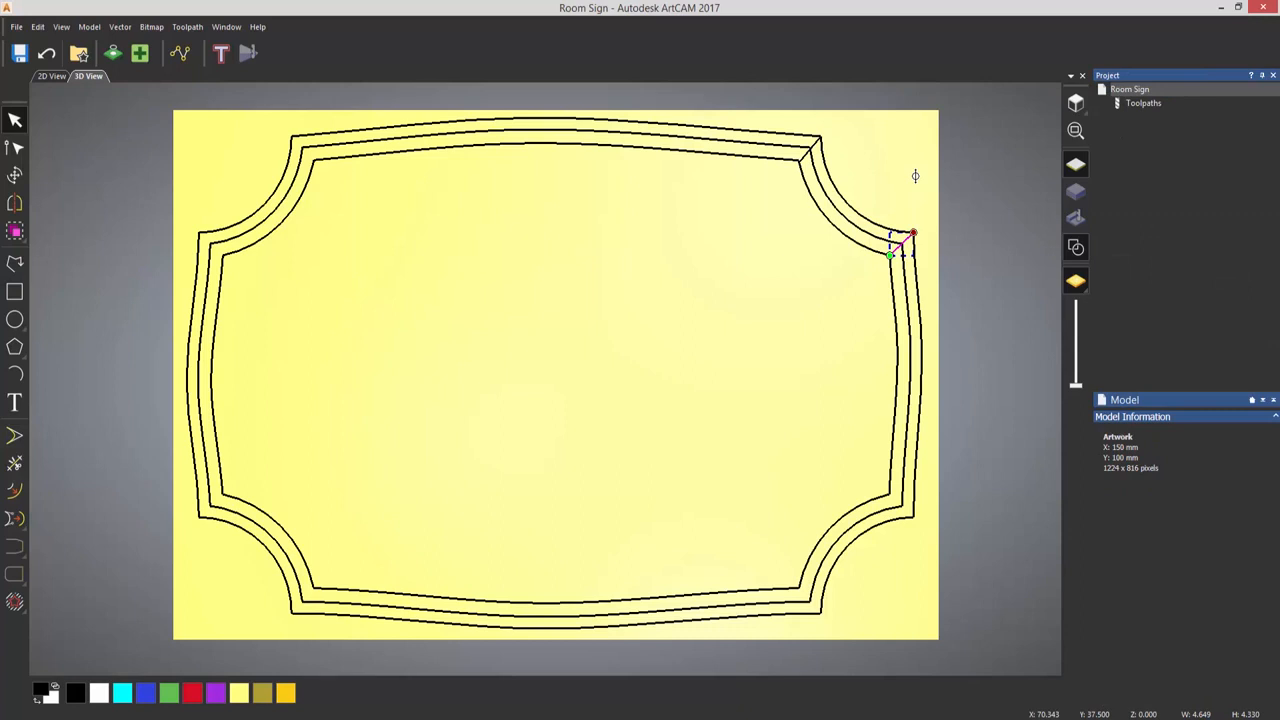
pyautogui.click(905, 184)
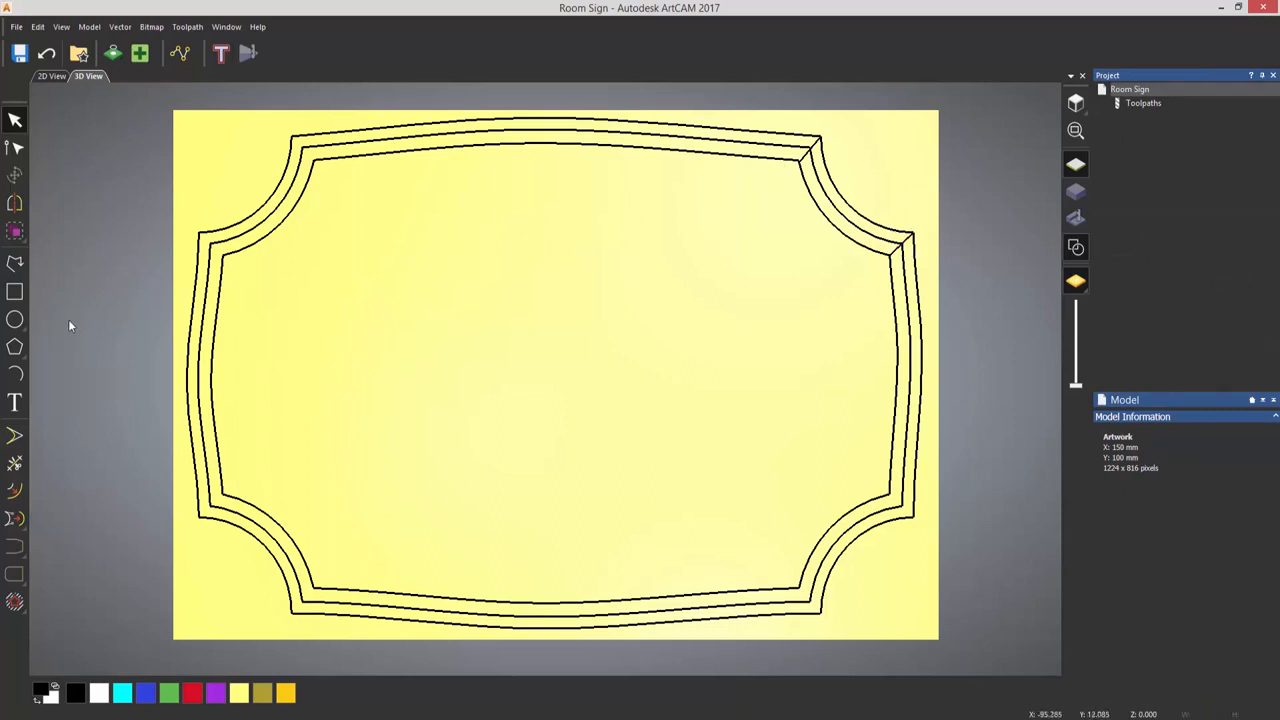
# - Trim away the middle border vector's upper edge and the rest outside the two upper corner arcs
pyautogui.click(26, 464)
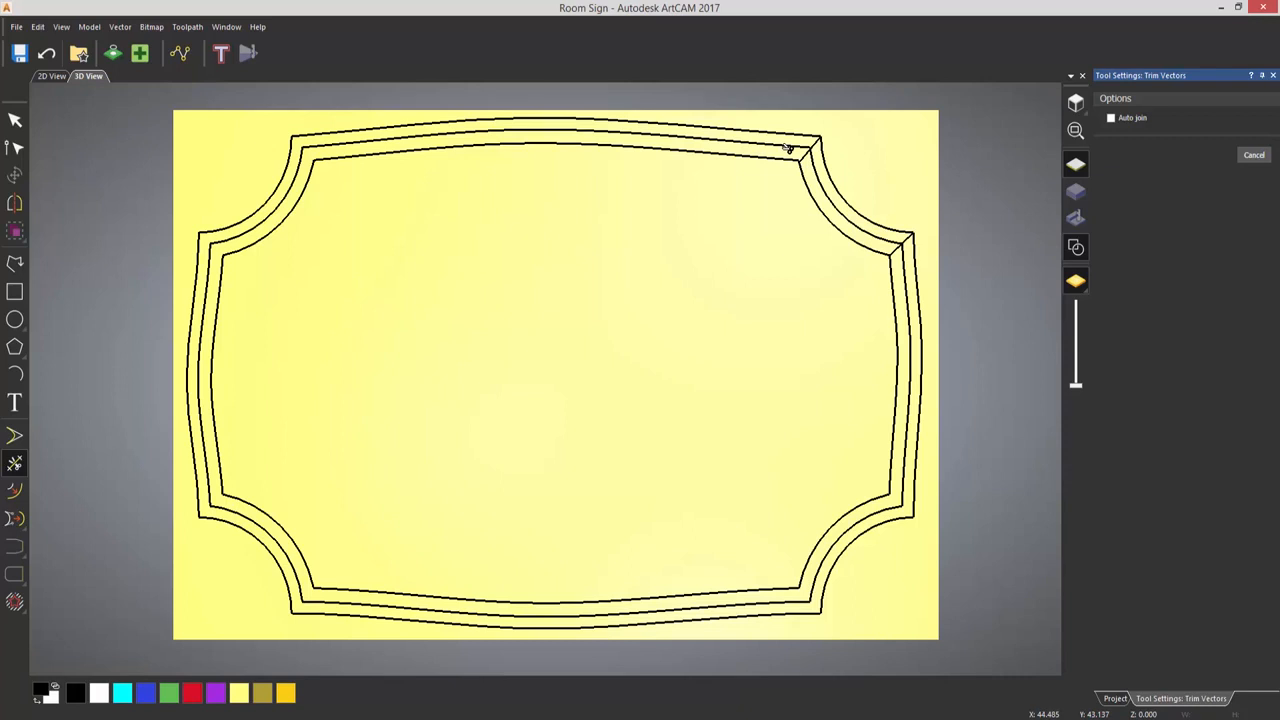
pyautogui.click(789, 147)
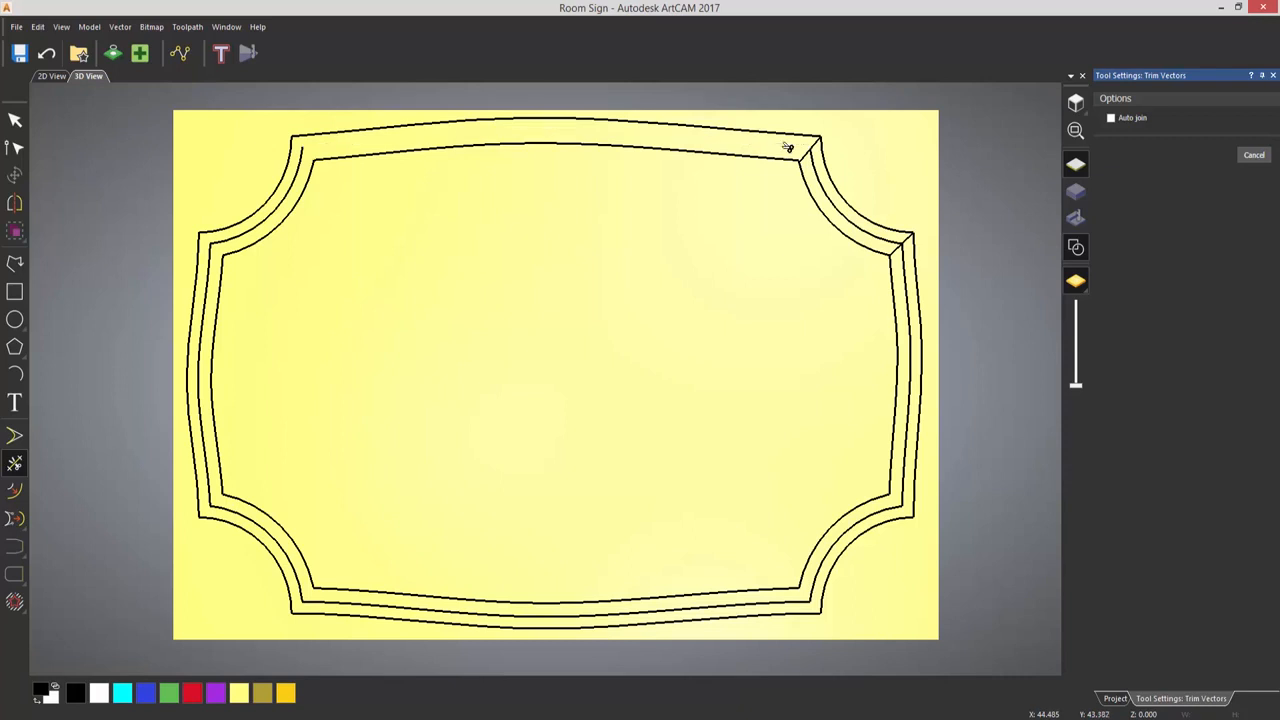
pyautogui.click(908, 264)
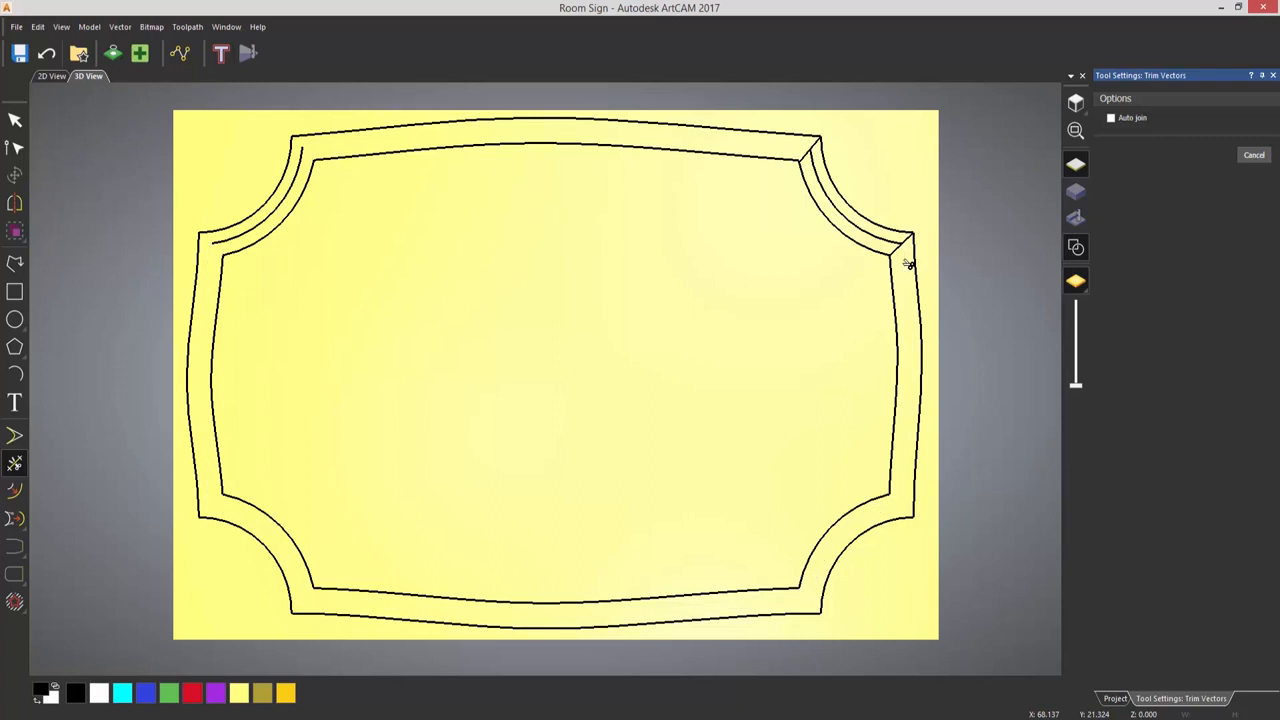
pyautogui.press('Escape')
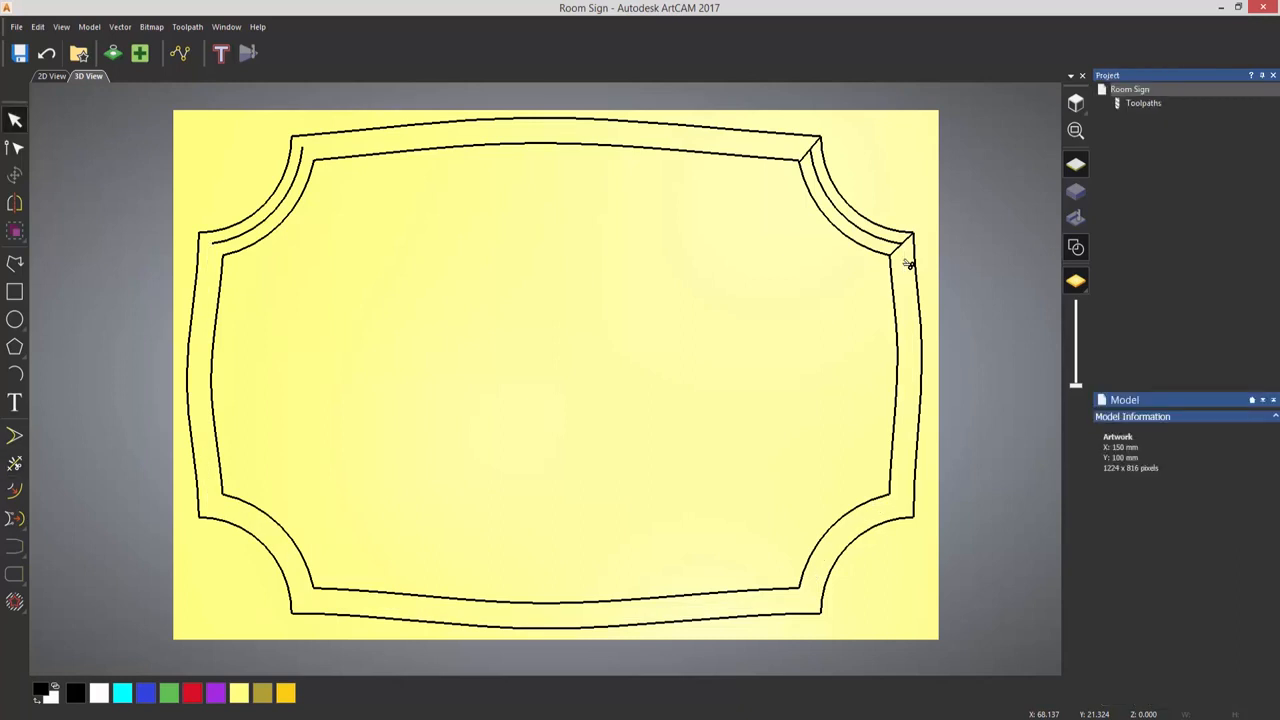
# - Delete the two short diagonal lines across the border at the ends of the upper-right corner arc
pyautogui.click(897, 252)
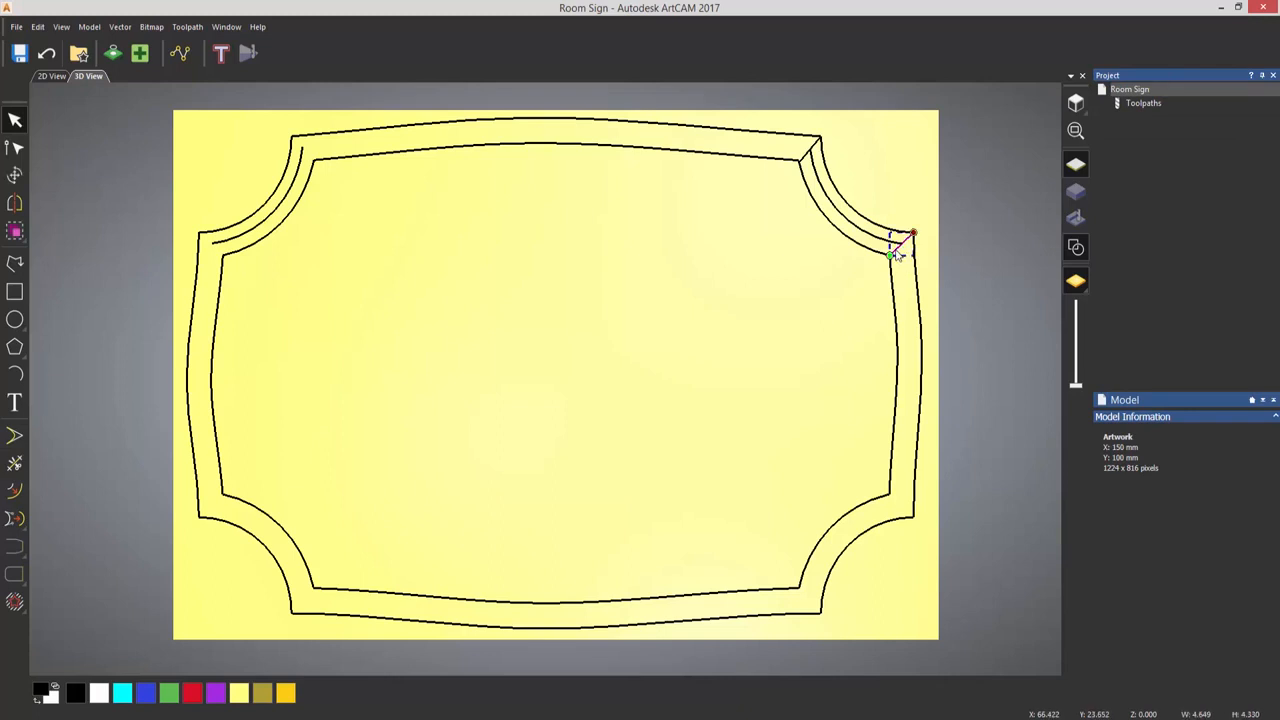
pyautogui.keyDown('shift'); pyautogui.click(804, 162); pyautogui.keyUp('shift')
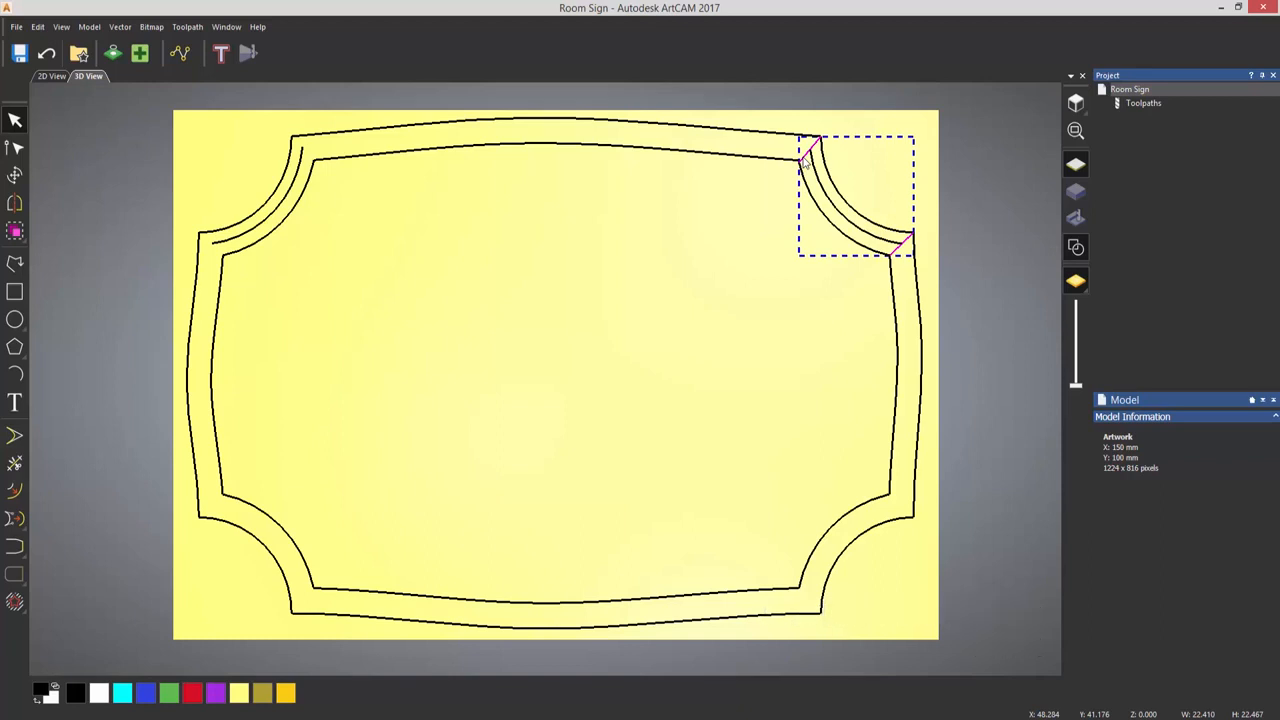
pyautogui.press('Delete')
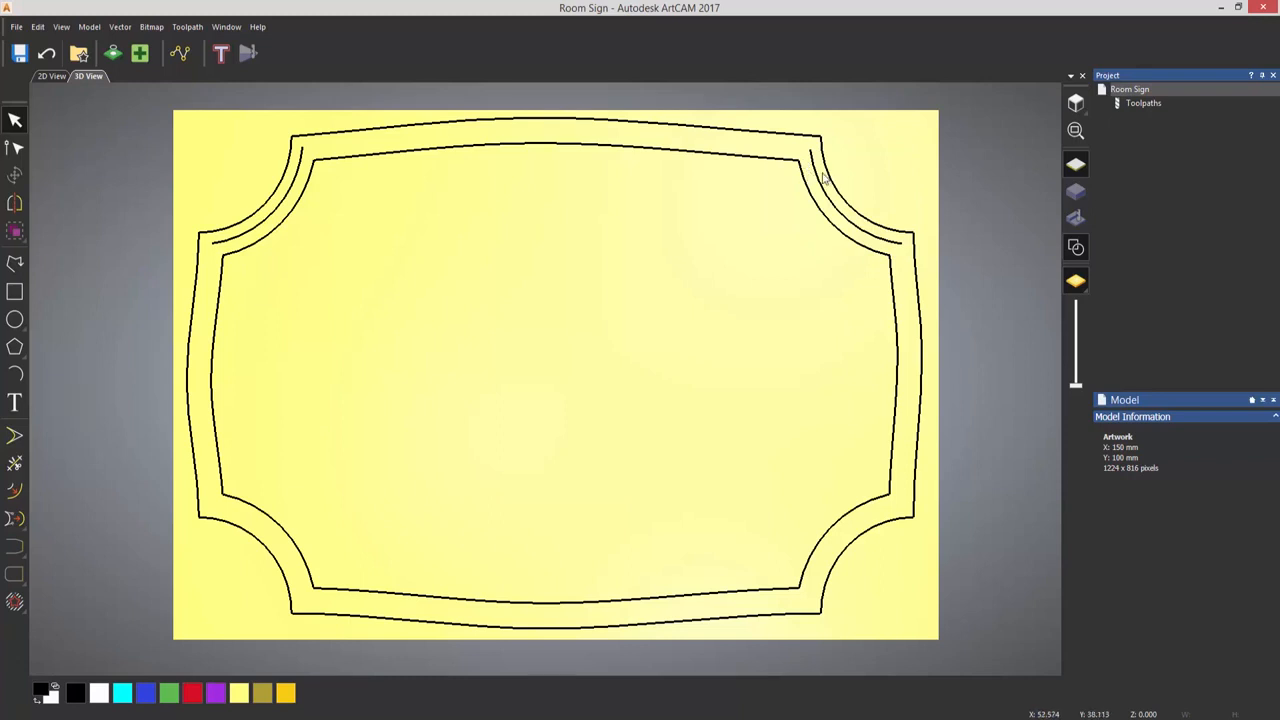
# - Mirror copies of both upper middle corner arcs vertically over the model to the lower corners
pyautogui.click(818, 178)
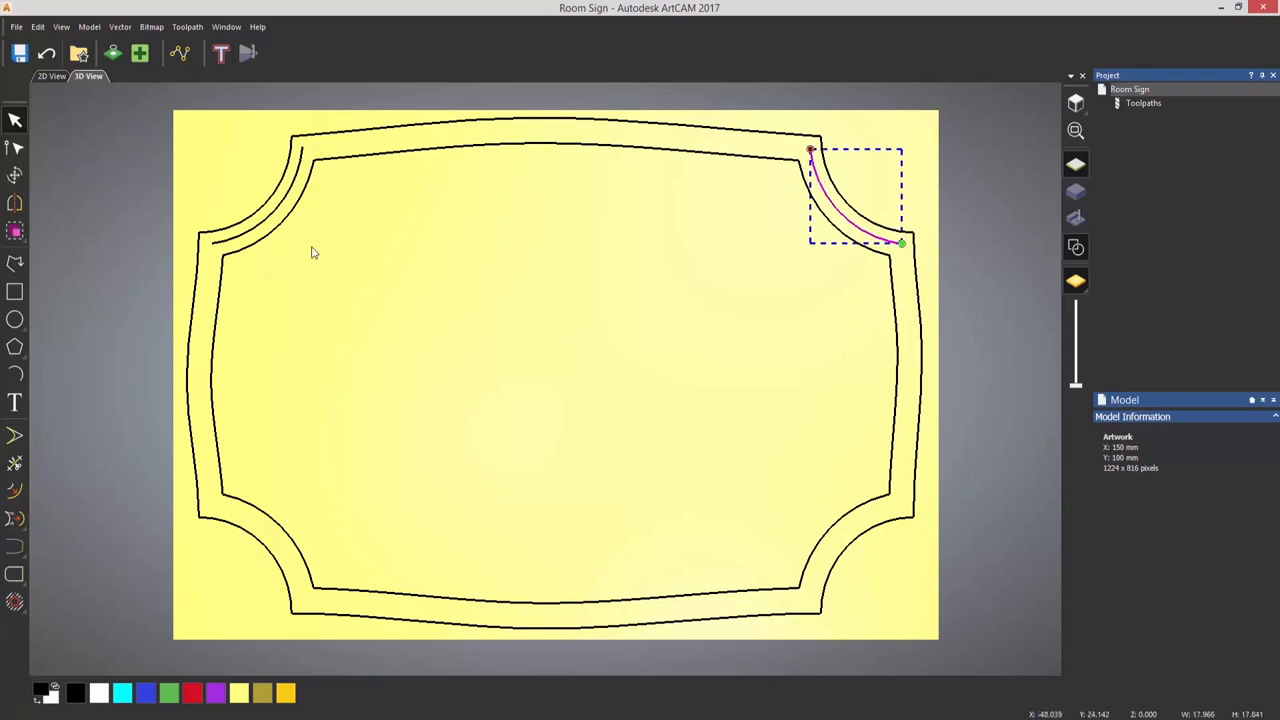
pyautogui.keyDown('shift'); pyautogui.click(270, 215); pyautogui.keyUp('shift')
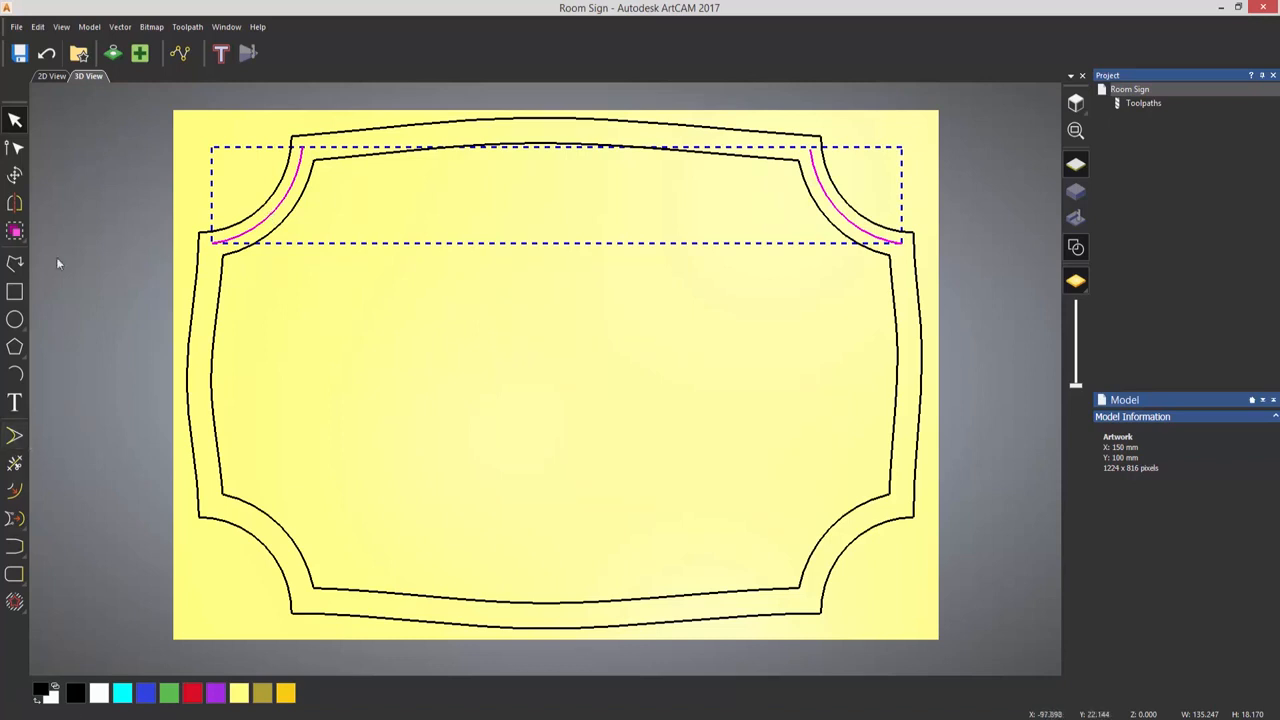
pyautogui.click(15, 205)
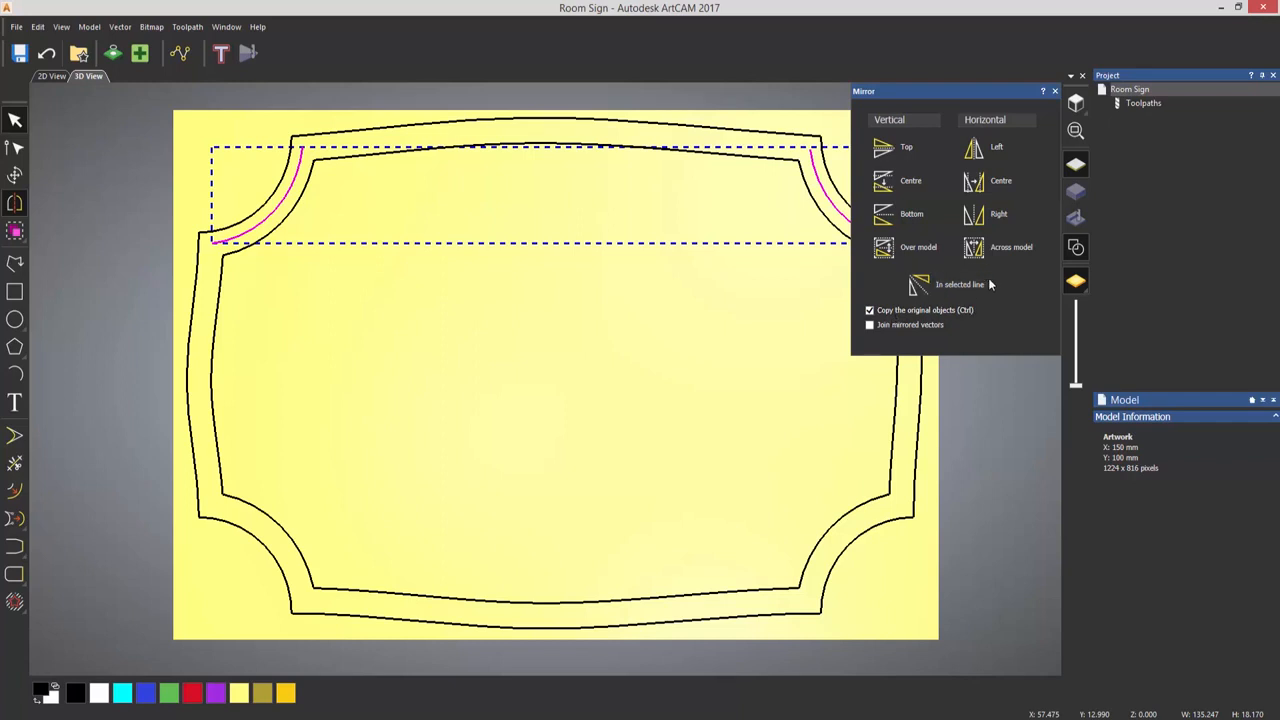
pyautogui.click(913, 245)
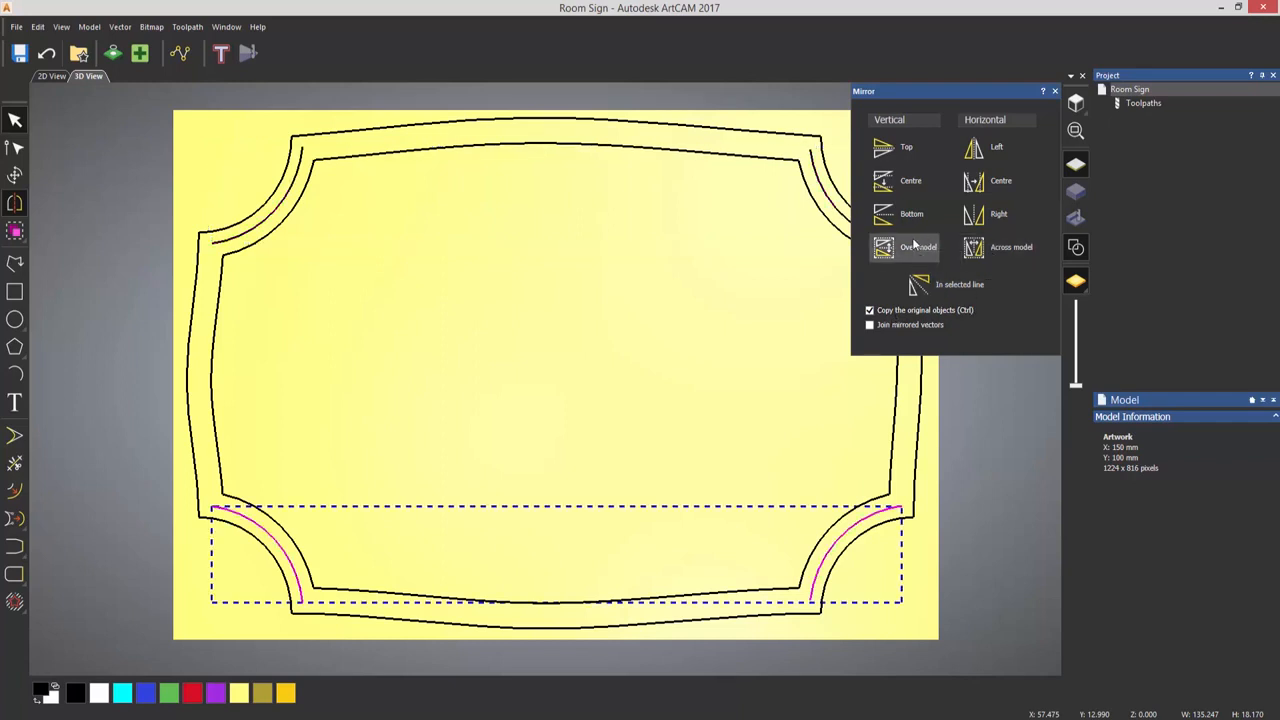
pyautogui.click(1055, 91)
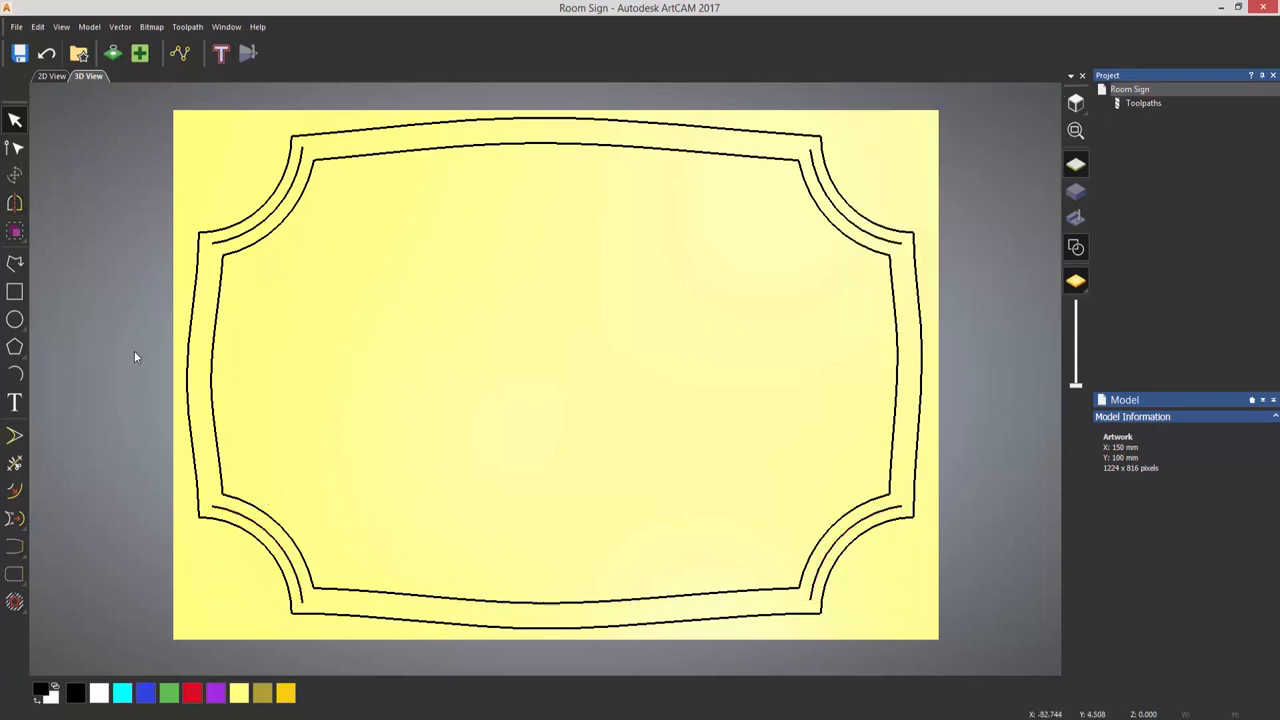
# - Create a circle with a radius of 1.5 mm centred at X 0, Y 0
pyautogui.click(15, 319)
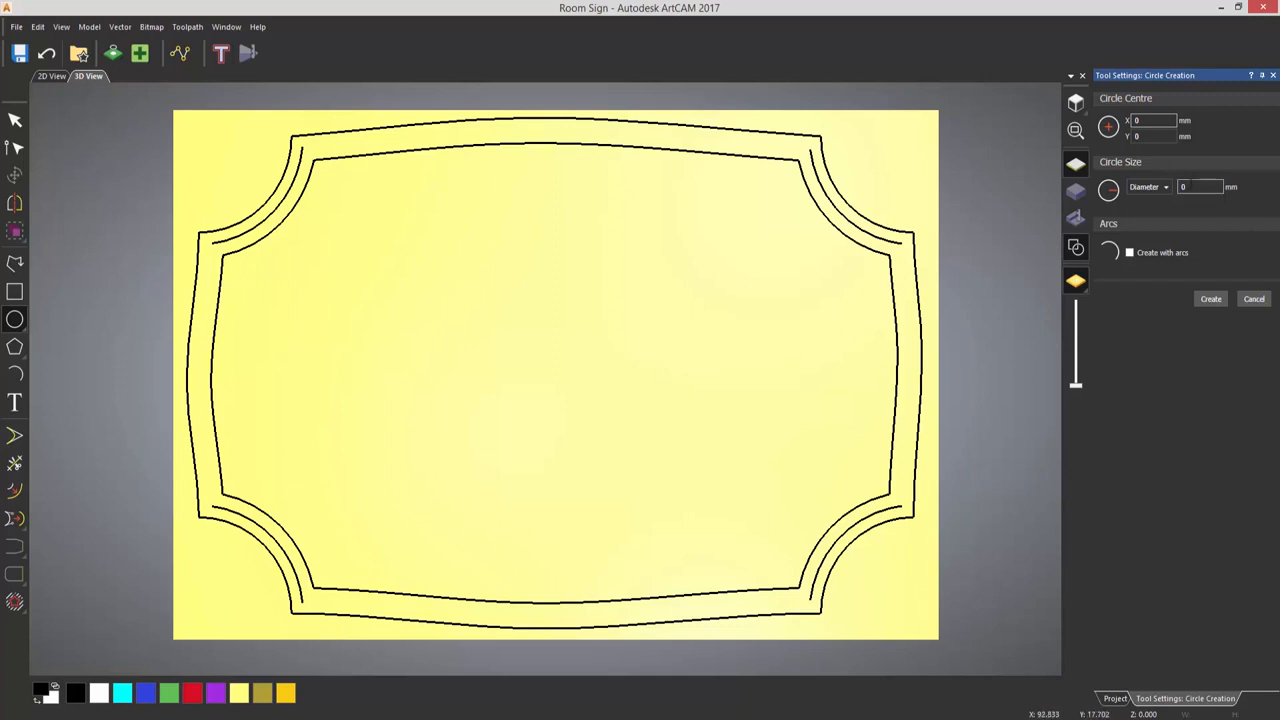
pyautogui.click(1167, 189)
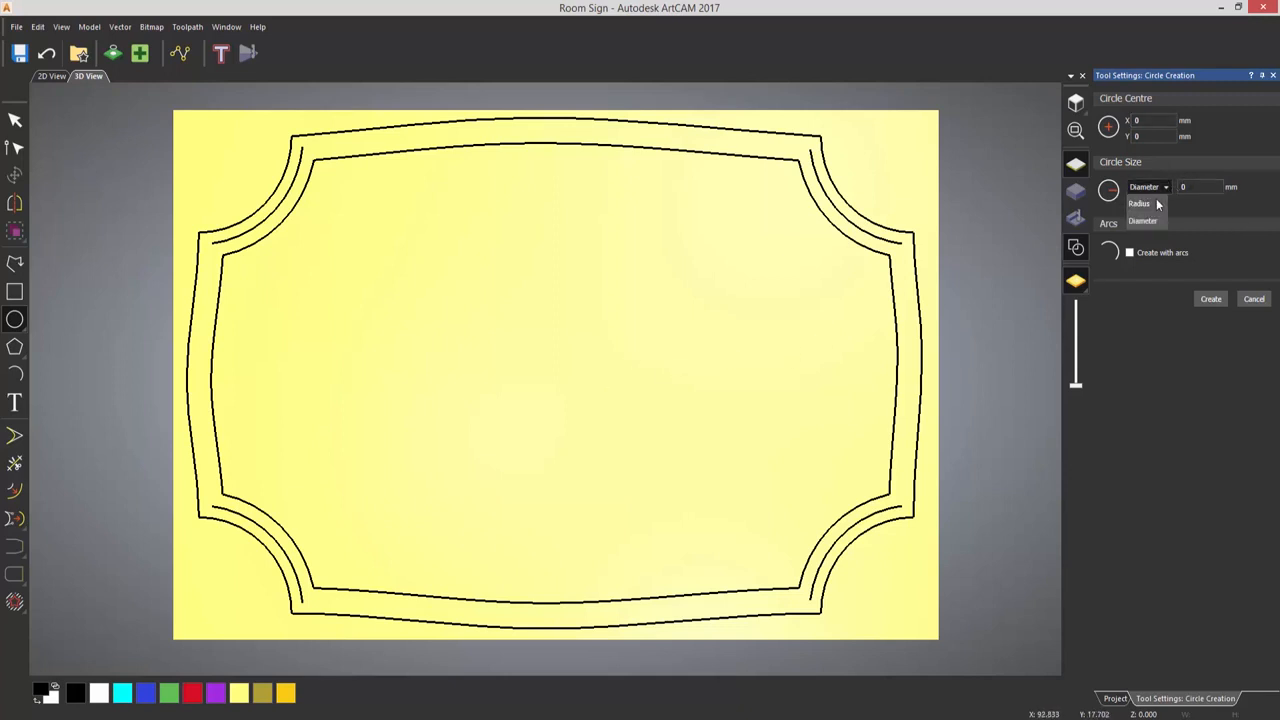
pyautogui.click(1158, 204)
pyautogui.write('1.5')
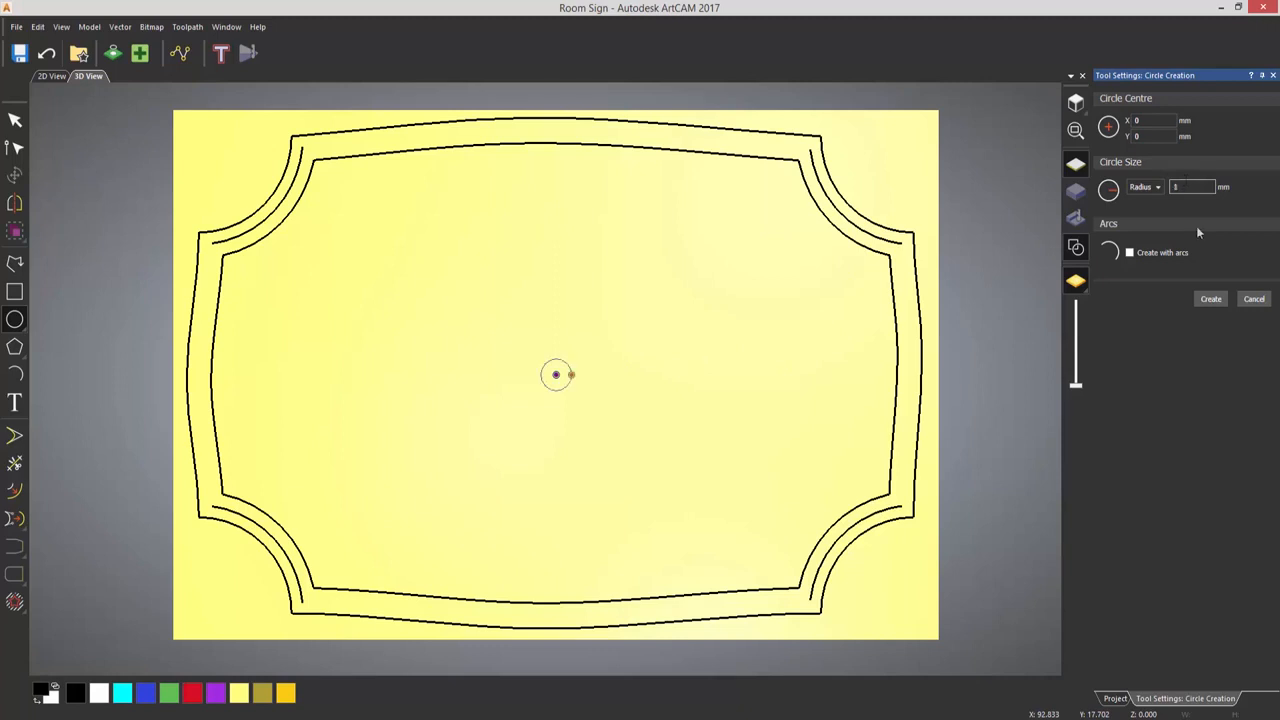
pyautogui.click(1210, 299)
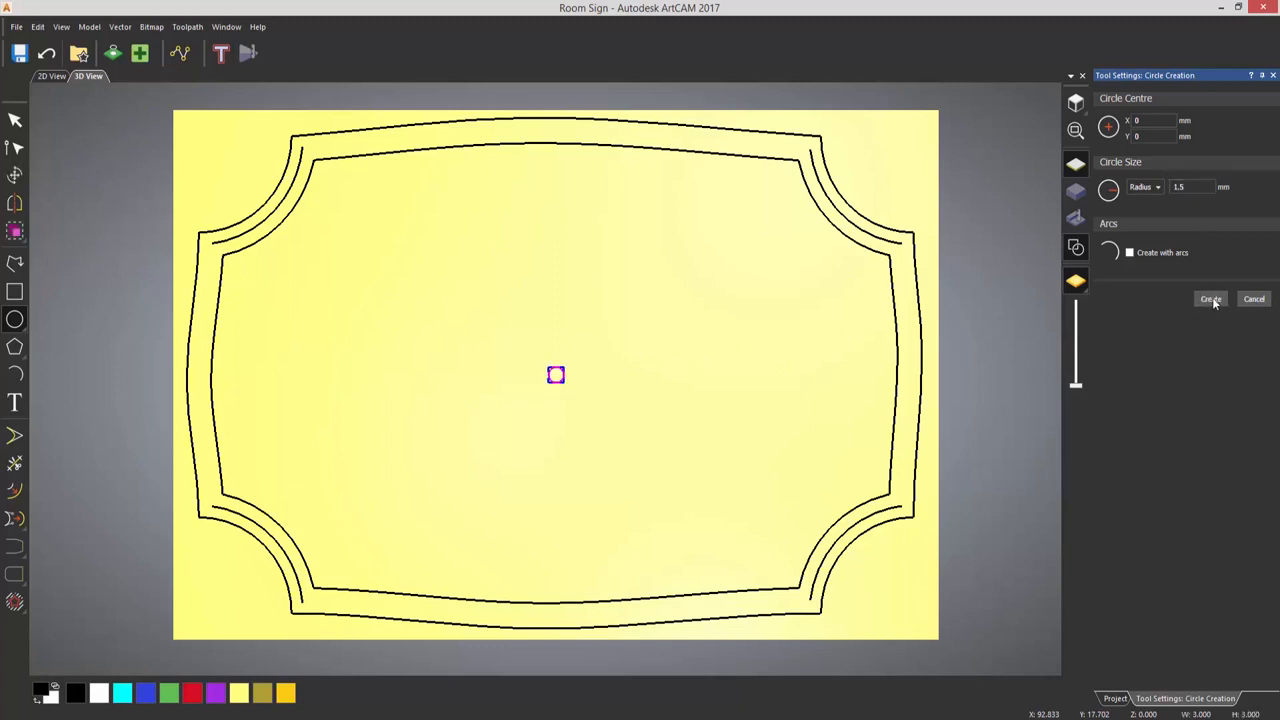
pyautogui.click(1254, 299)
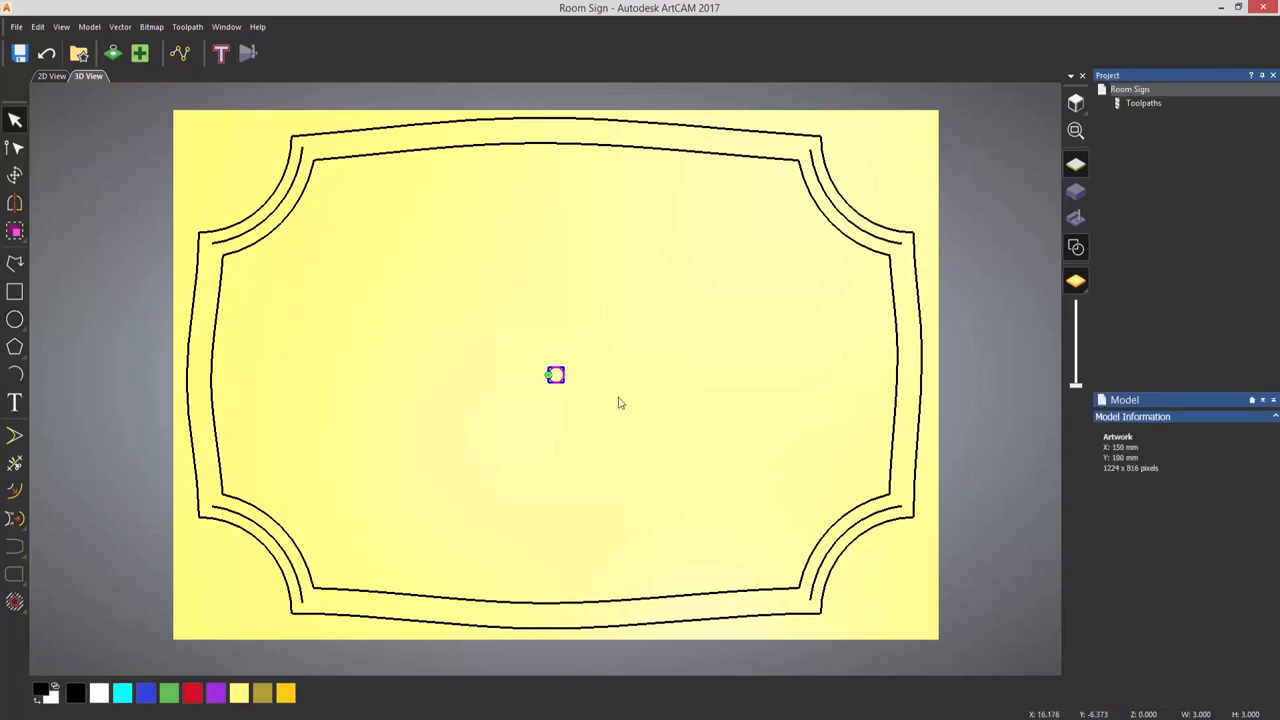
# - Centre the small circle in the model and move it horizontally to just inside the inner border's right edge
pyautogui.click(128, 27)
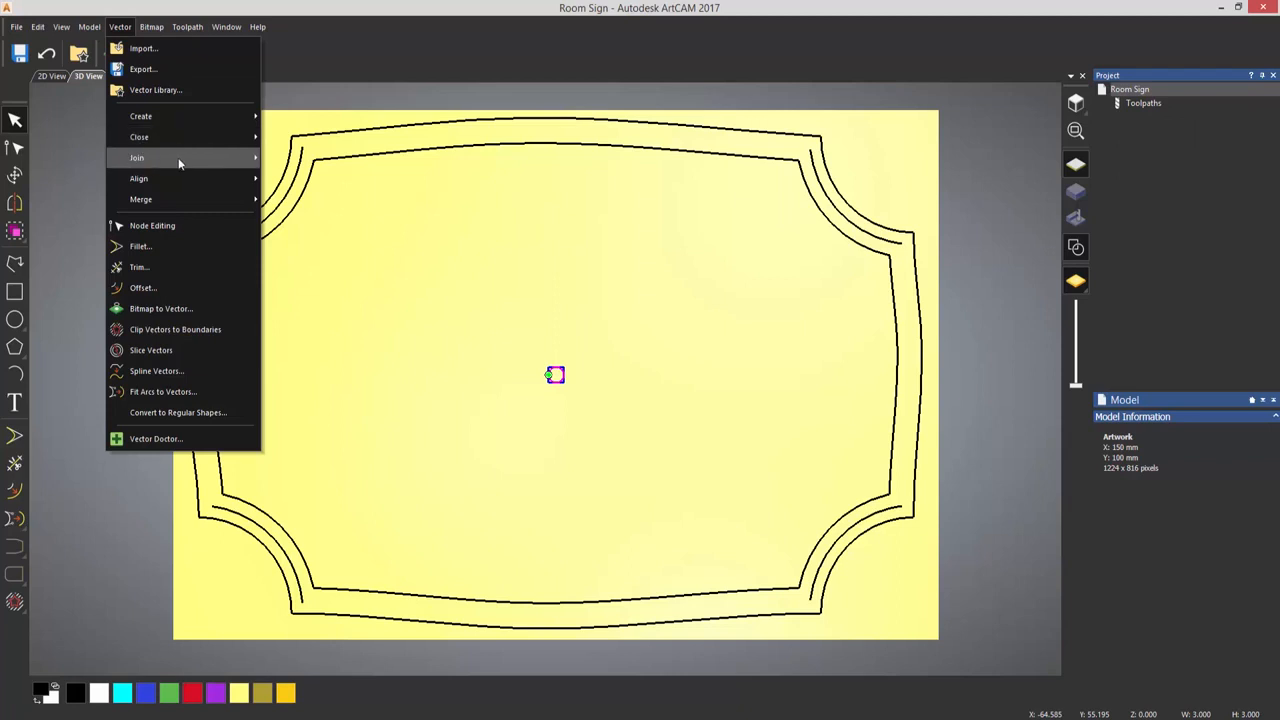
pyautogui.moveTo(196, 180)
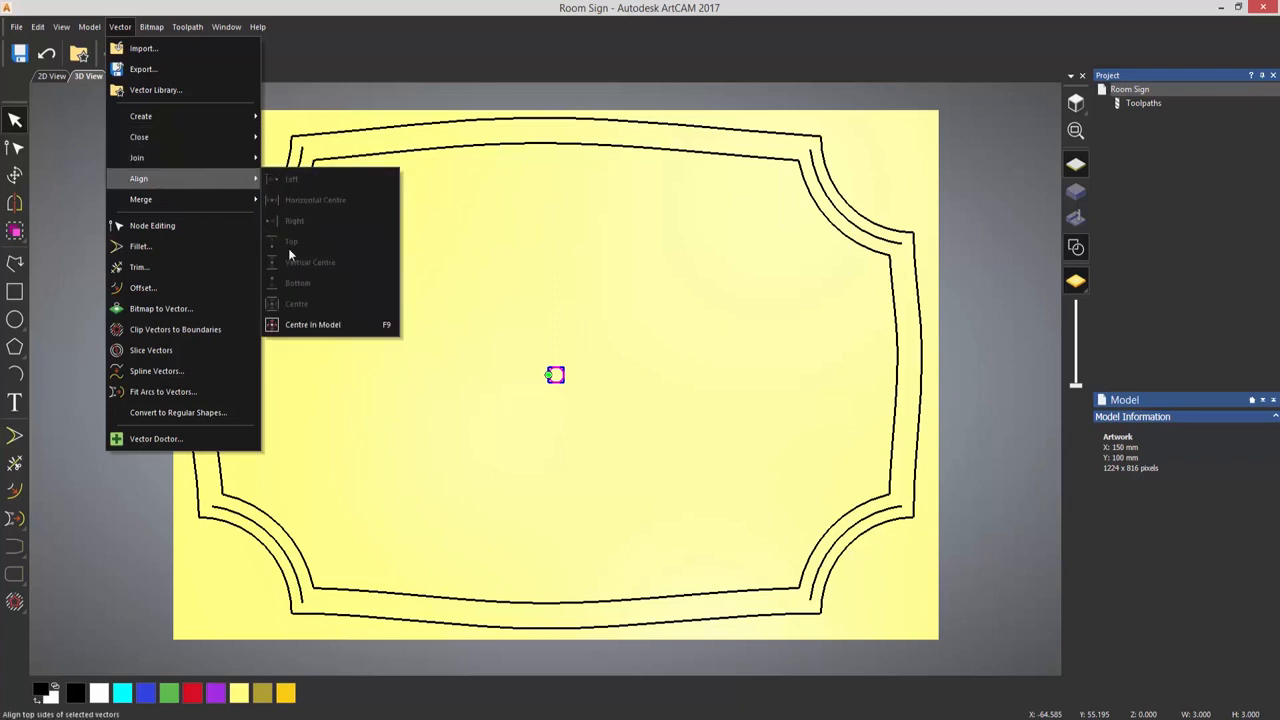
pyautogui.click(335, 325)
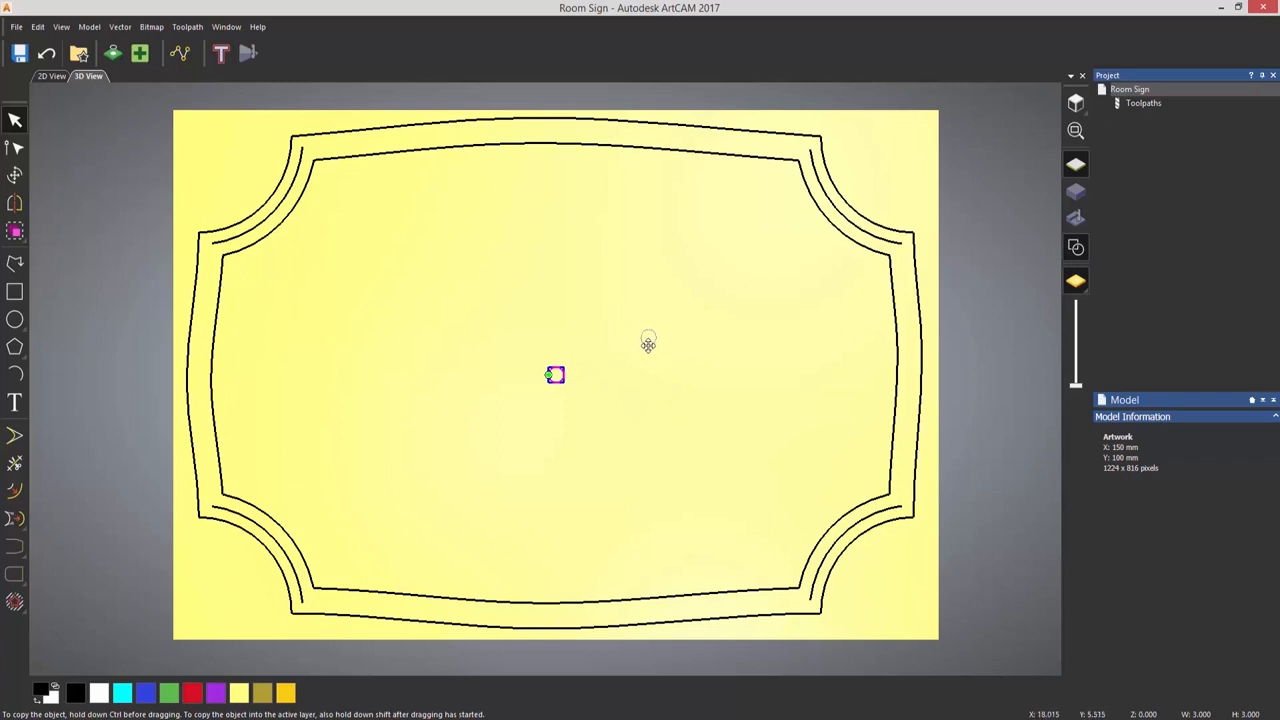
pyautogui.press('alt')
pyautogui.keyDown('alt'); pyautogui.moveTo(556, 375); pyautogui.dragTo(871, 445); pyautogui.keyUp('alt')
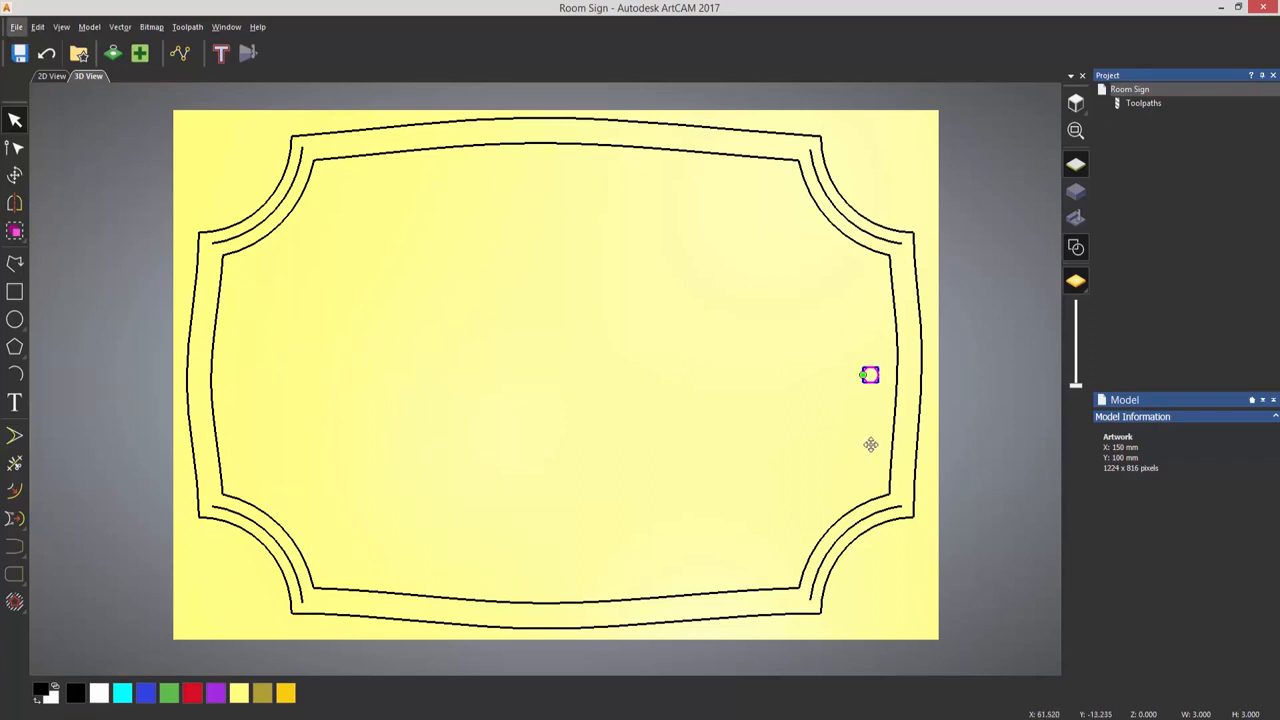
# - Mirror a copy of the small circle horizontally across the model to the border's left side
pyautogui.click(15, 205)
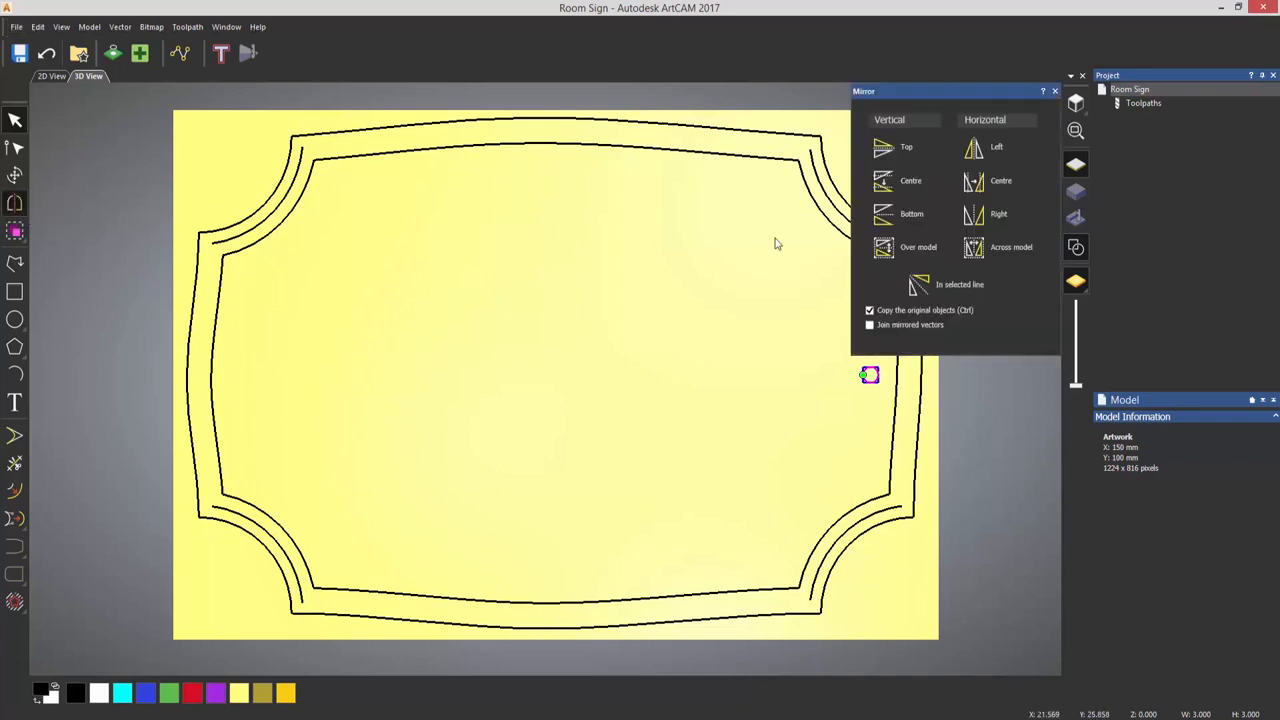
pyautogui.click(985, 258)
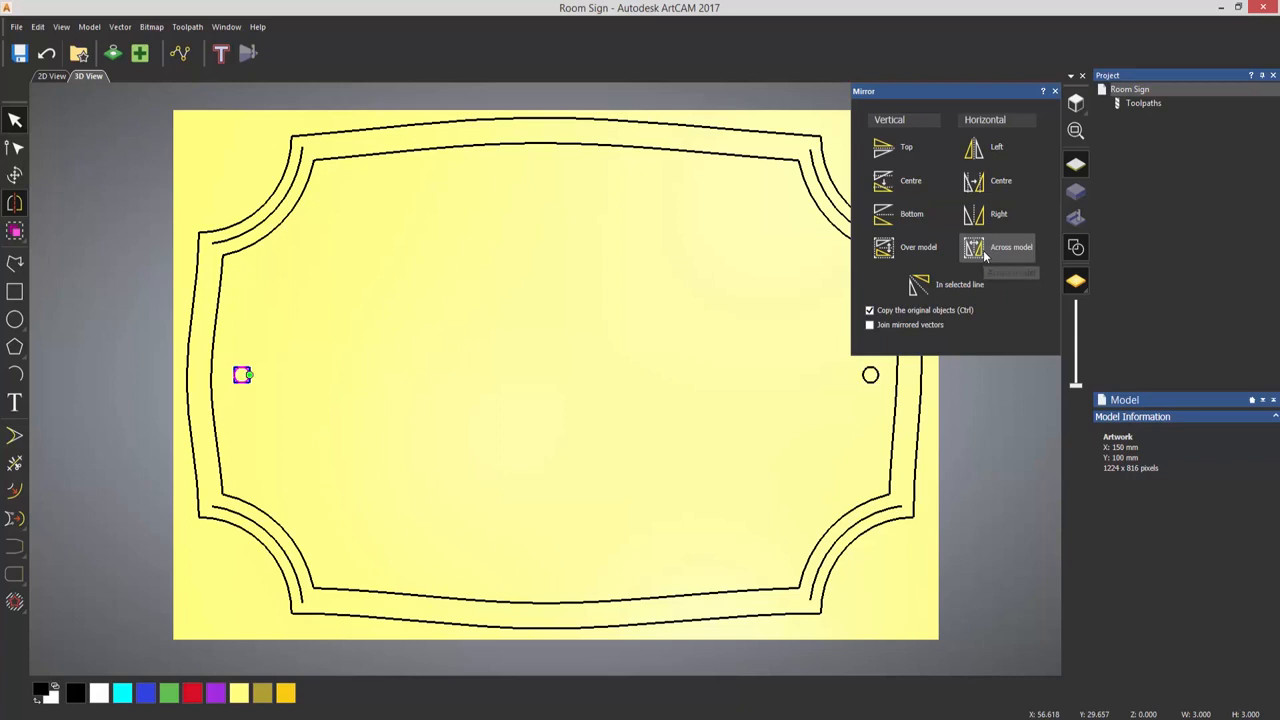
pyautogui.click(1055, 92)
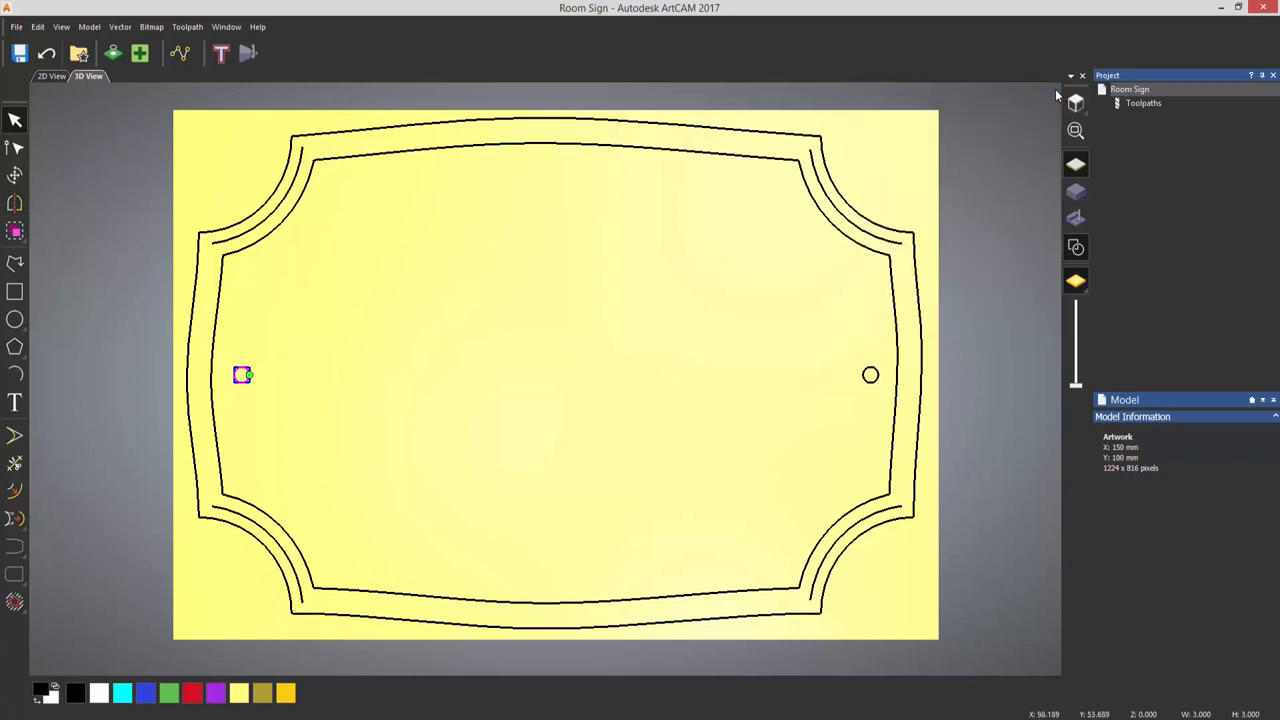
pyautogui.click(751, 280)
# - Create the two-line vector text "Junior's" over "Room" in Poor Richard, size 17 mm, with line spacing of -6 mm
pyautogui.click(16, 400)
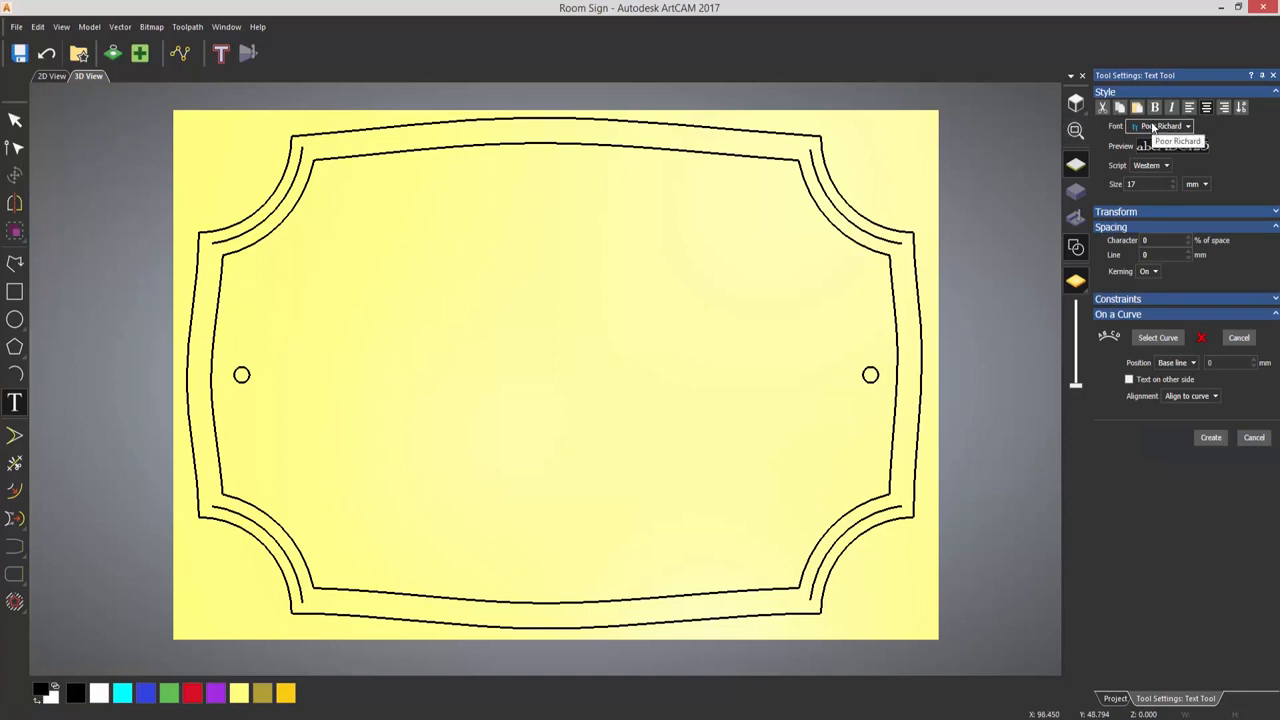
pyautogui.click(1153, 125)
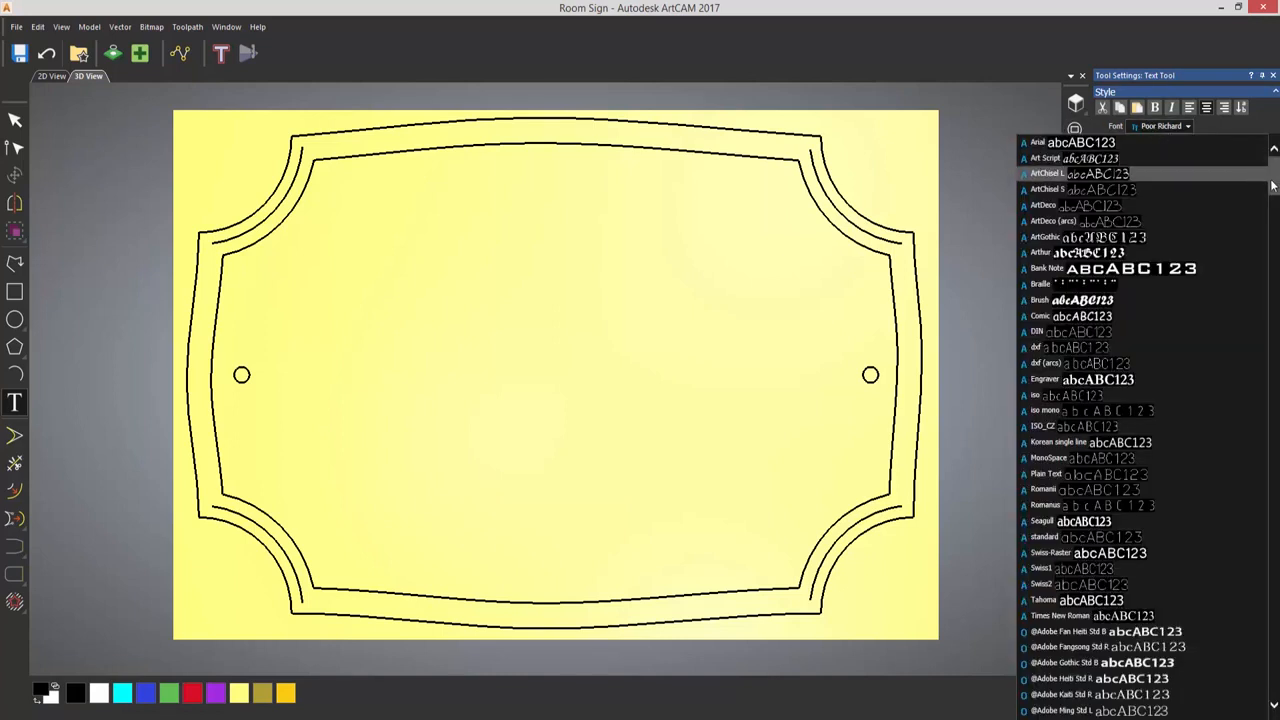
pyautogui.moveTo(1273, 186)
pyautogui.mouseDown()
pyautogui.moveTo(1273, 675)
pyautogui.moveTo(1273, 172)
pyautogui.mouseUp()
pyautogui.click(1252, 110)
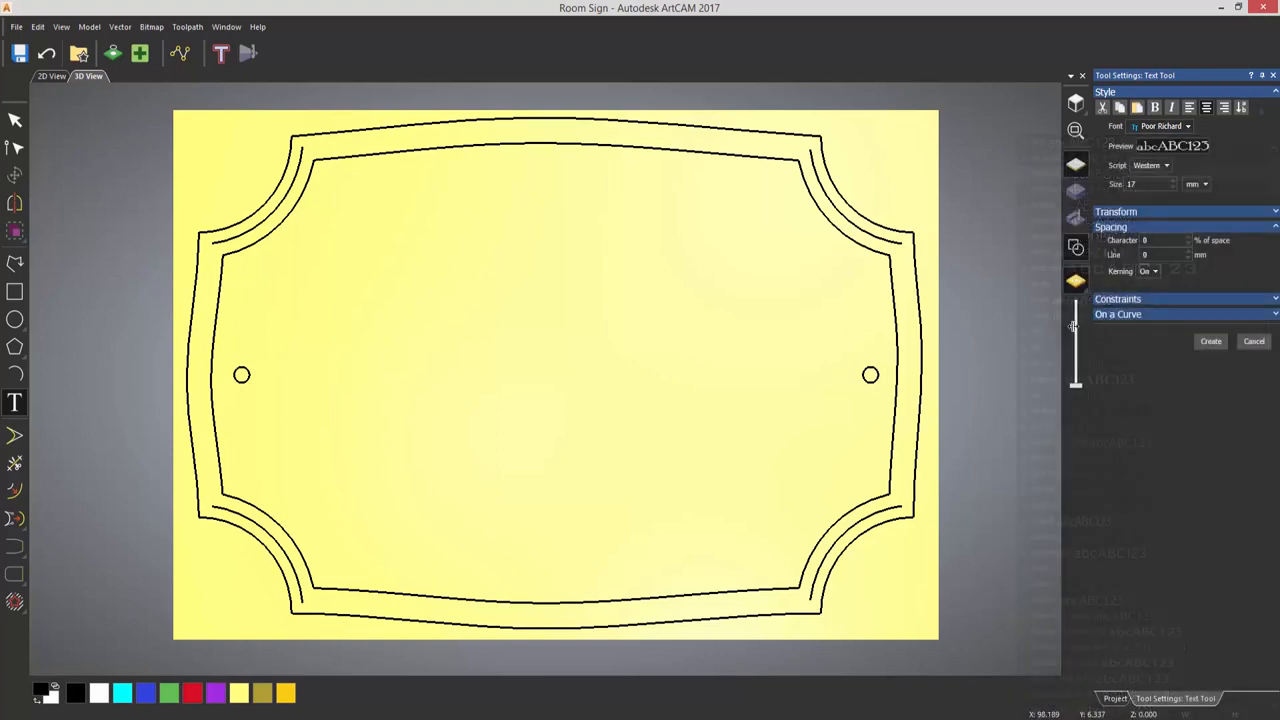
pyautogui.click(417, 360)
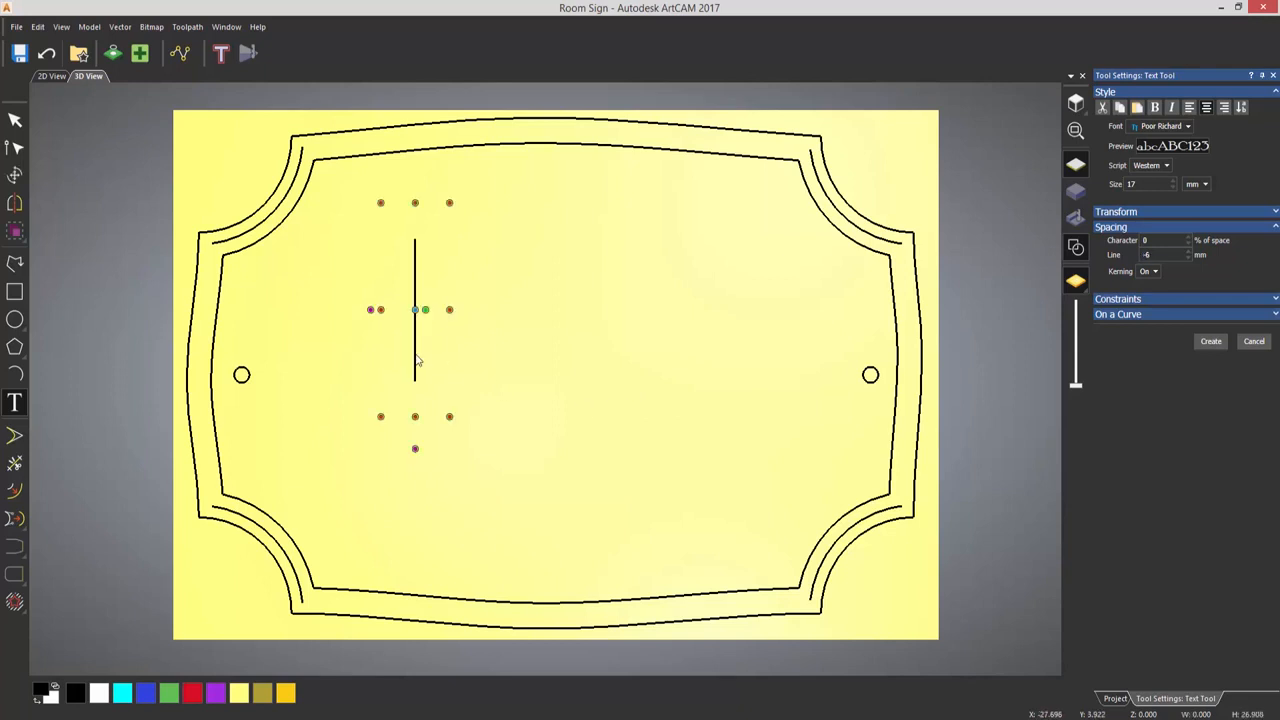
pyautogui.write('Jun')
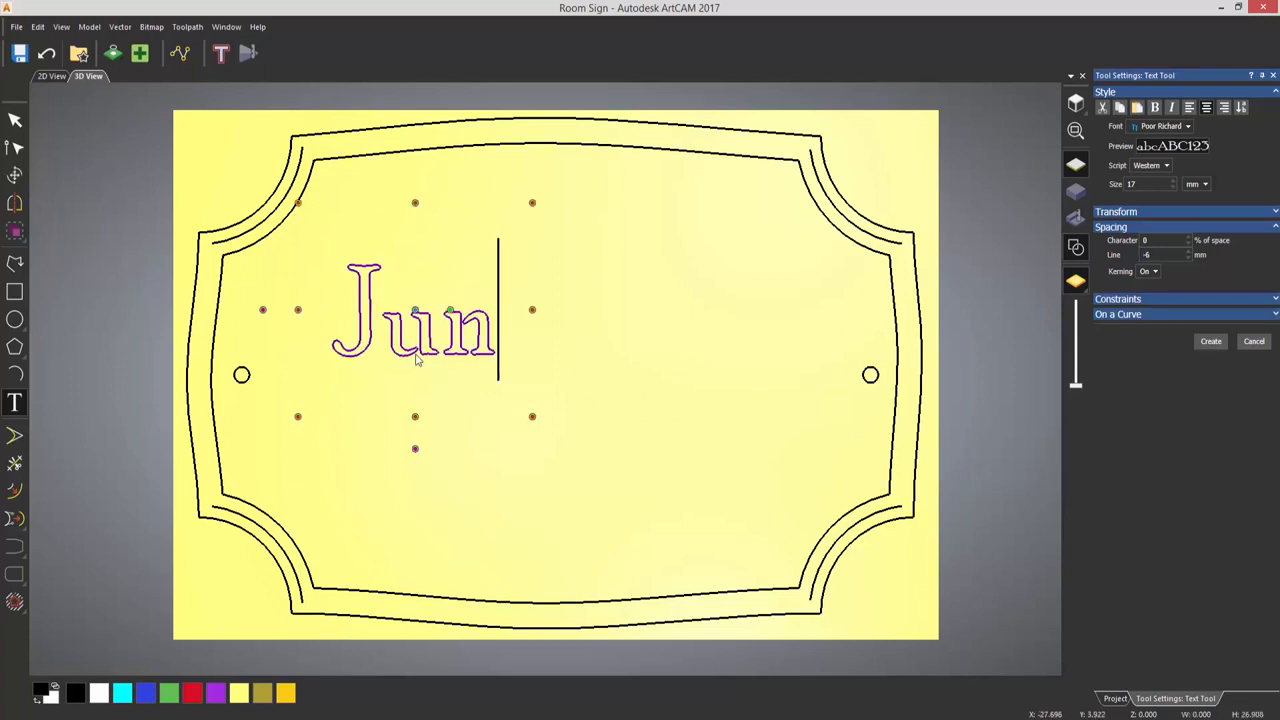
pyautogui.write('ior')
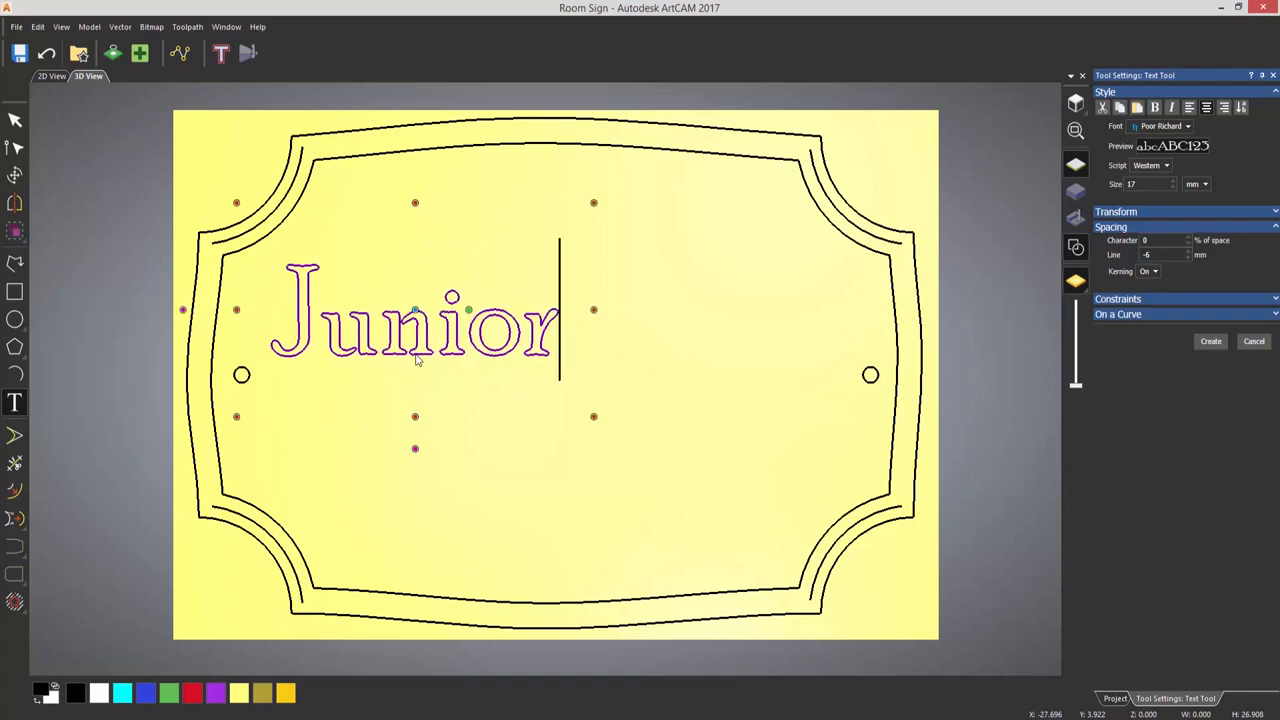
pyautogui.write("'s")
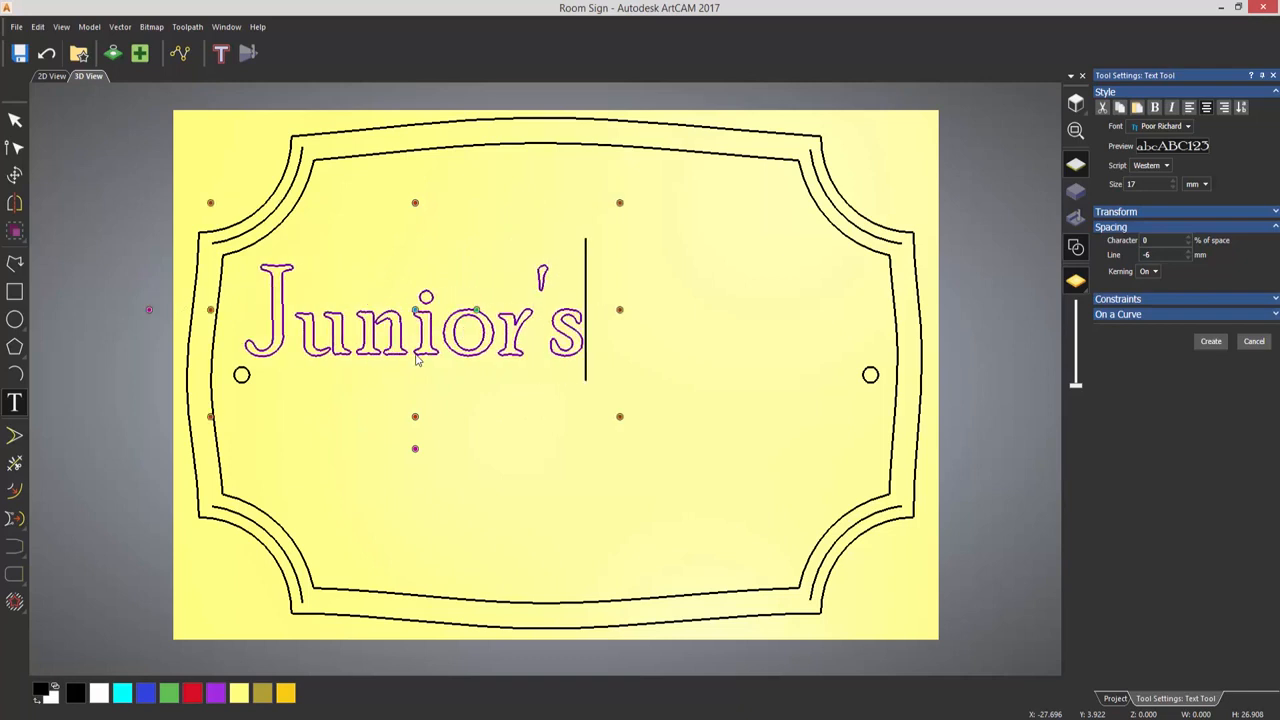
pyautogui.press('Return')
pyautogui.write('Room')
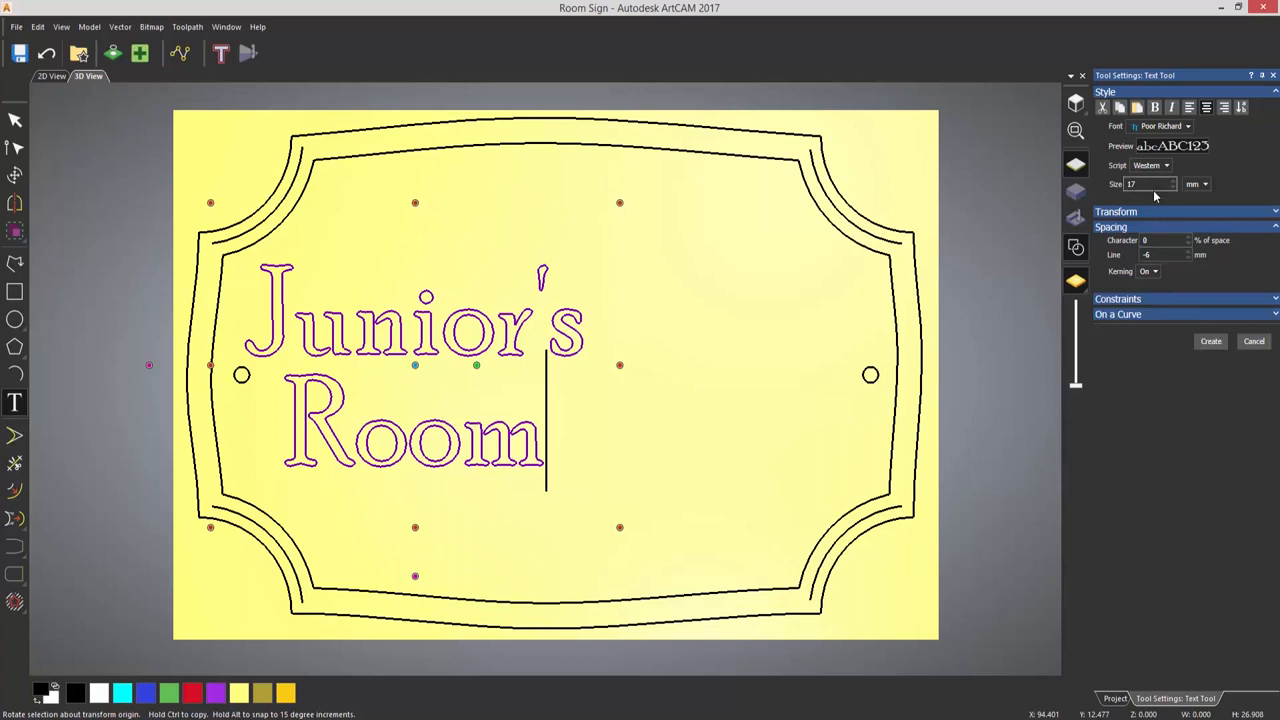
pyautogui.click(1211, 341)
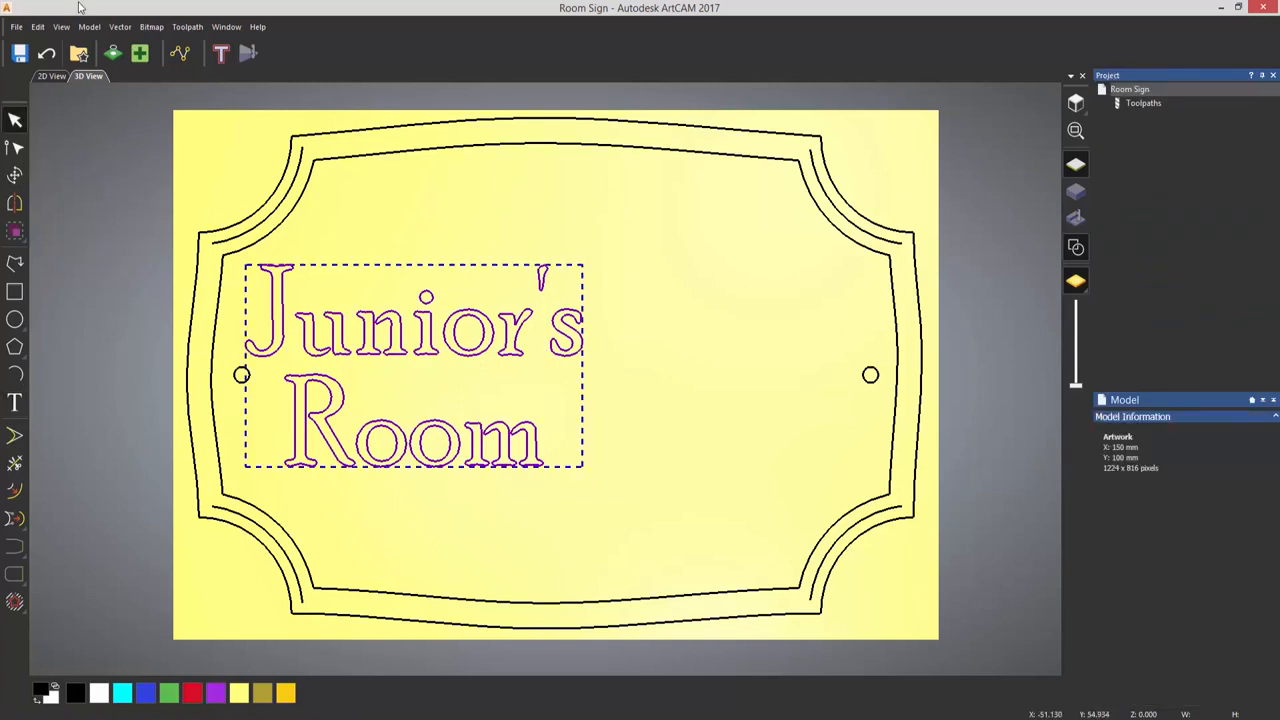
# - Centre the two-line text in the model and deselect it
pyautogui.click(120, 27)
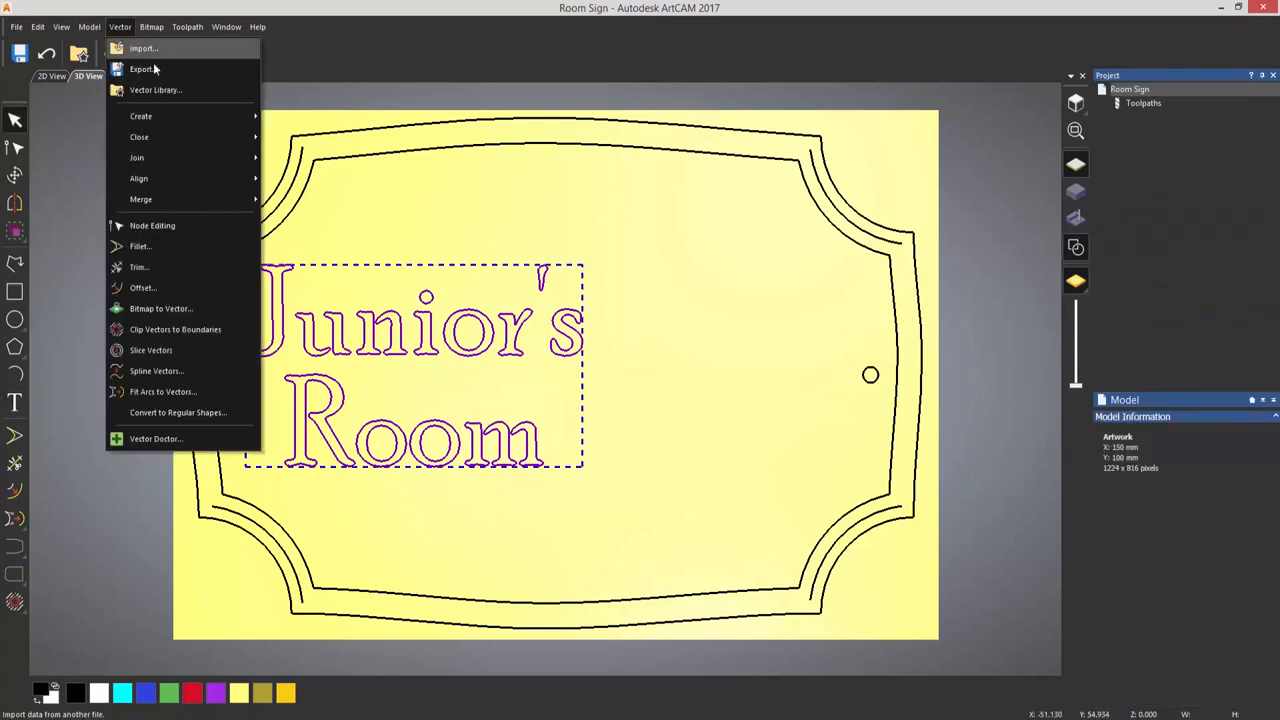
pyautogui.moveTo(200, 178)
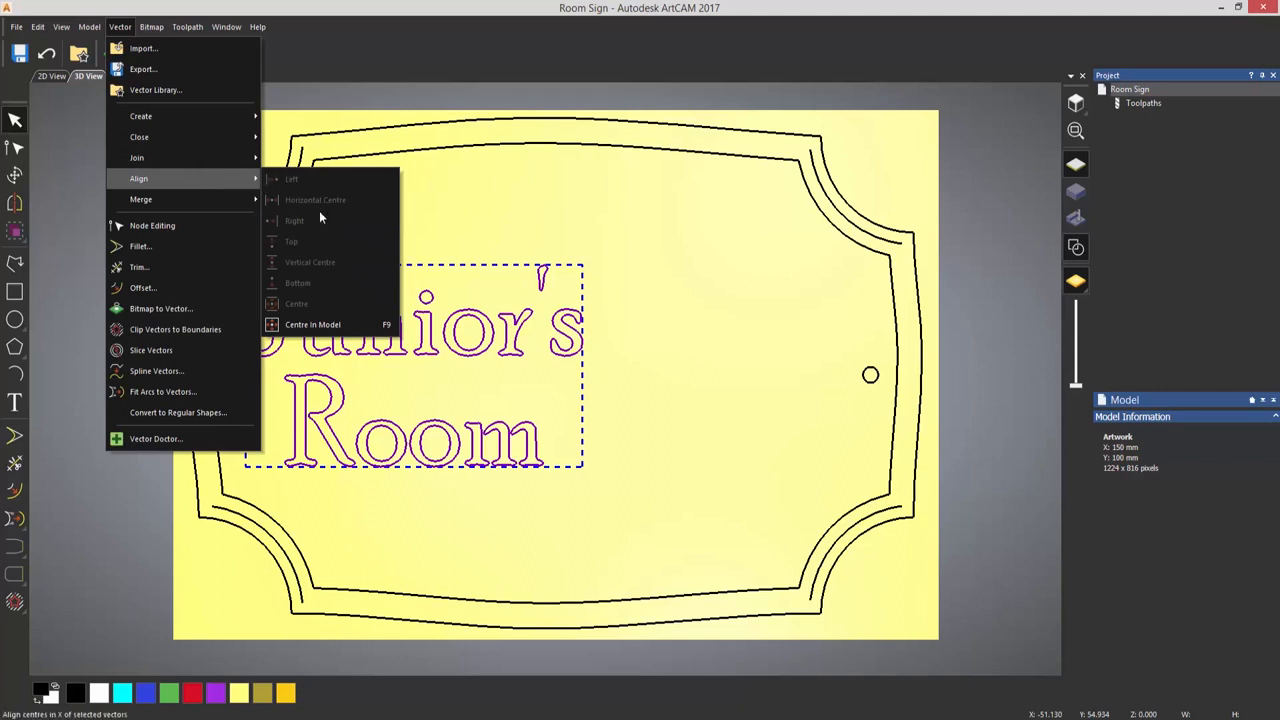
pyautogui.click(322, 324)
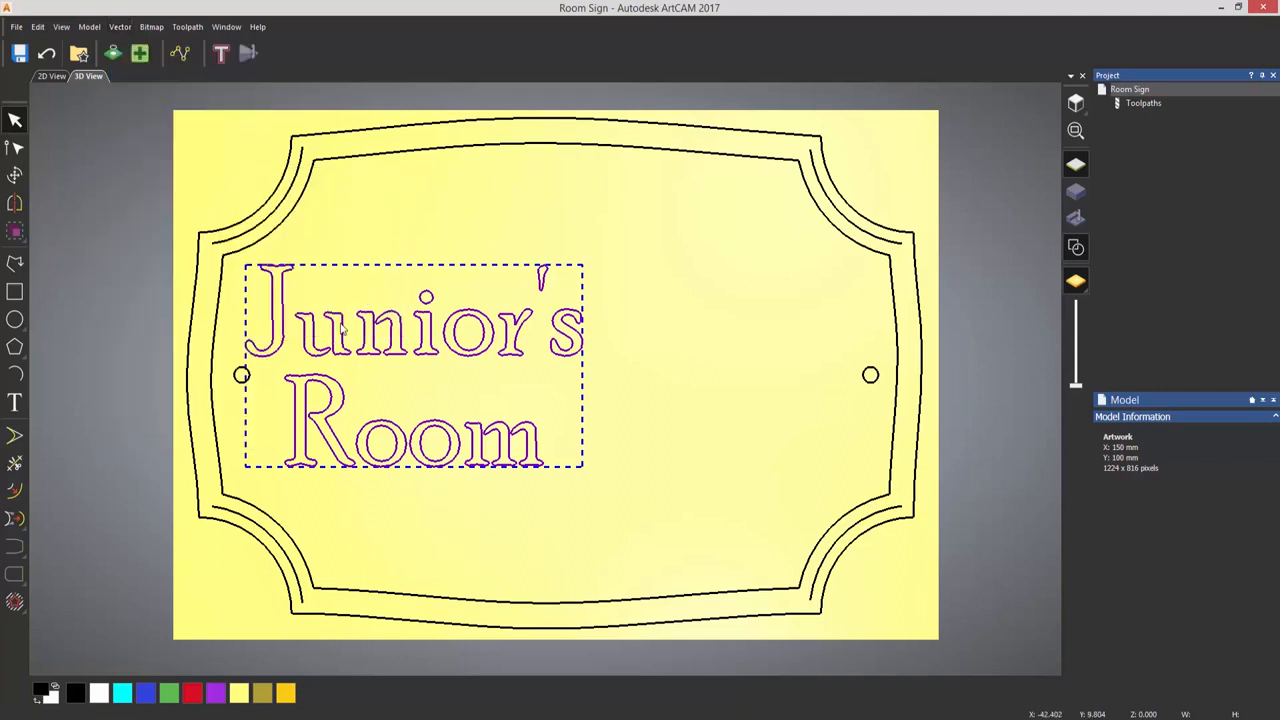
pyautogui.click(334, 286)
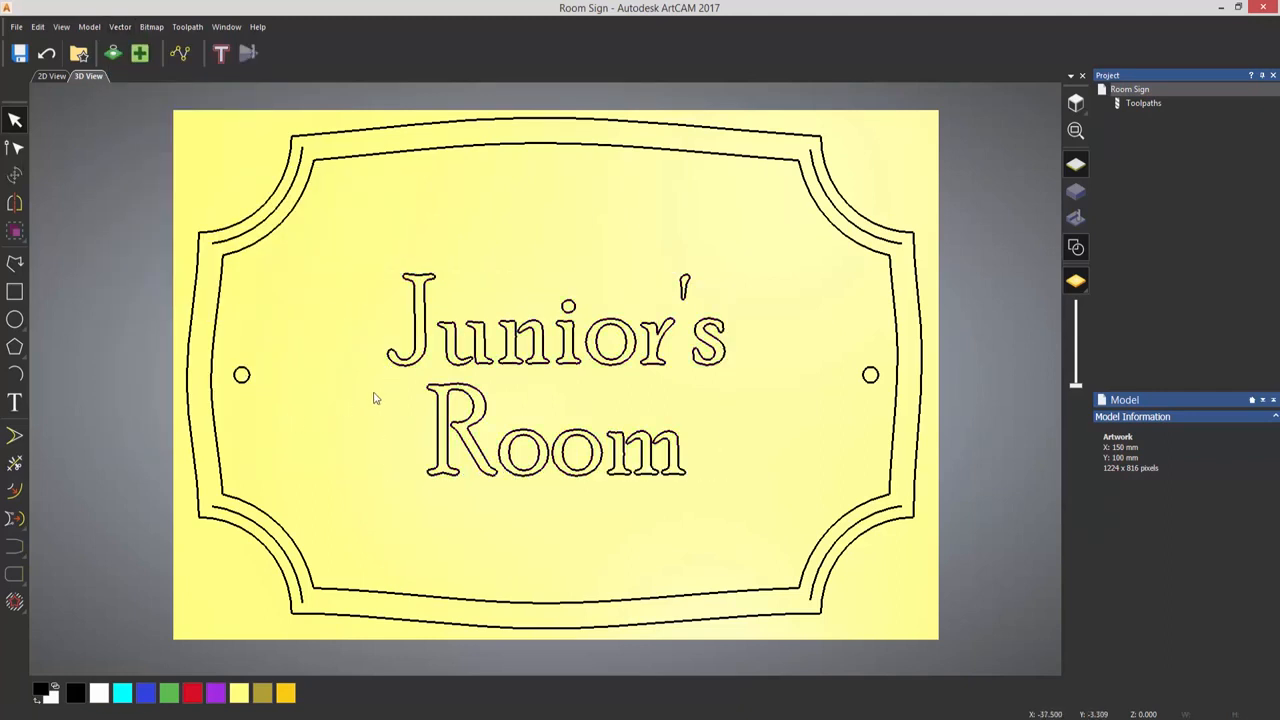
pyautogui.click(436, 400)
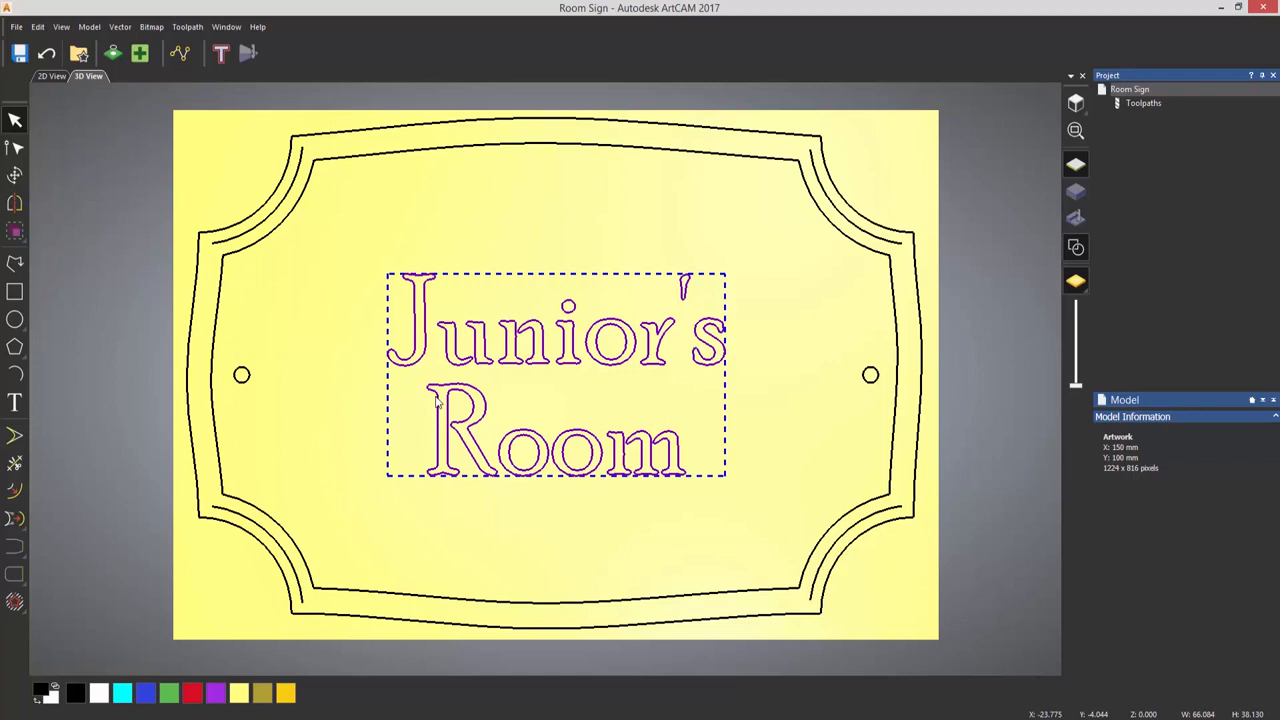
pyautogui.click(331, 452)
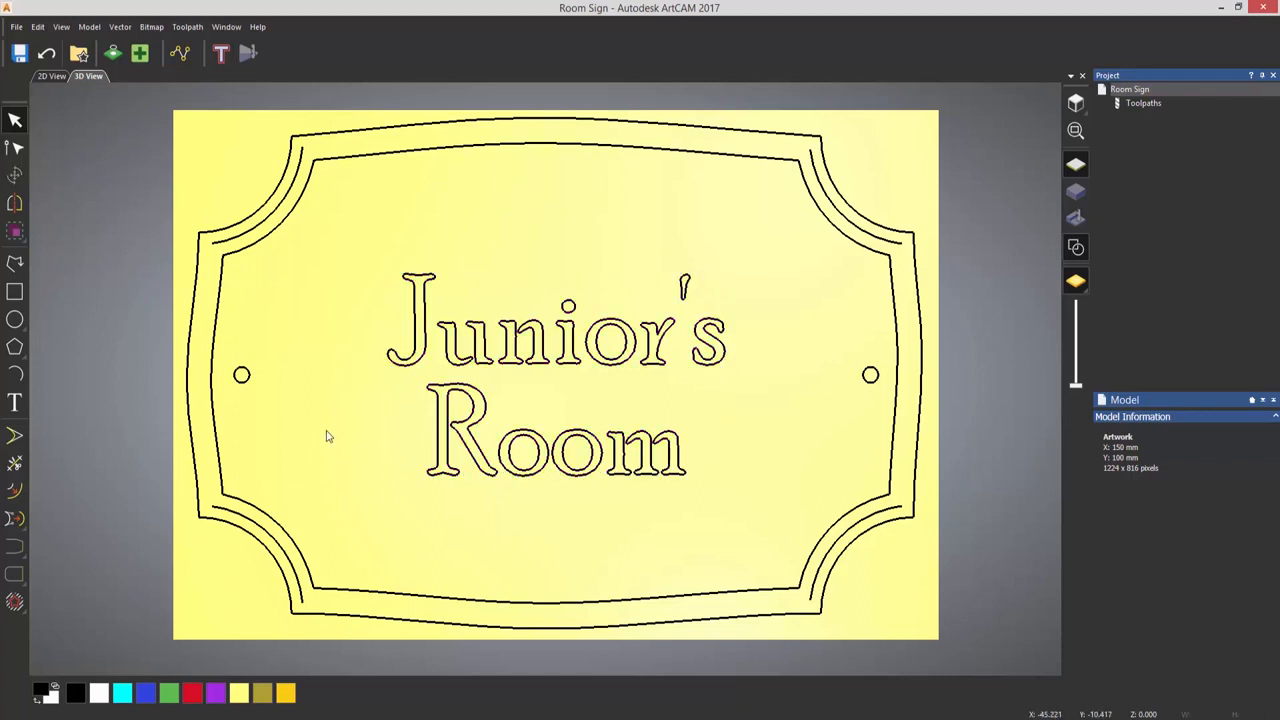
# - Group the two small circles inside the border's left and right edges and deselect them
pyautogui.click(243, 384)
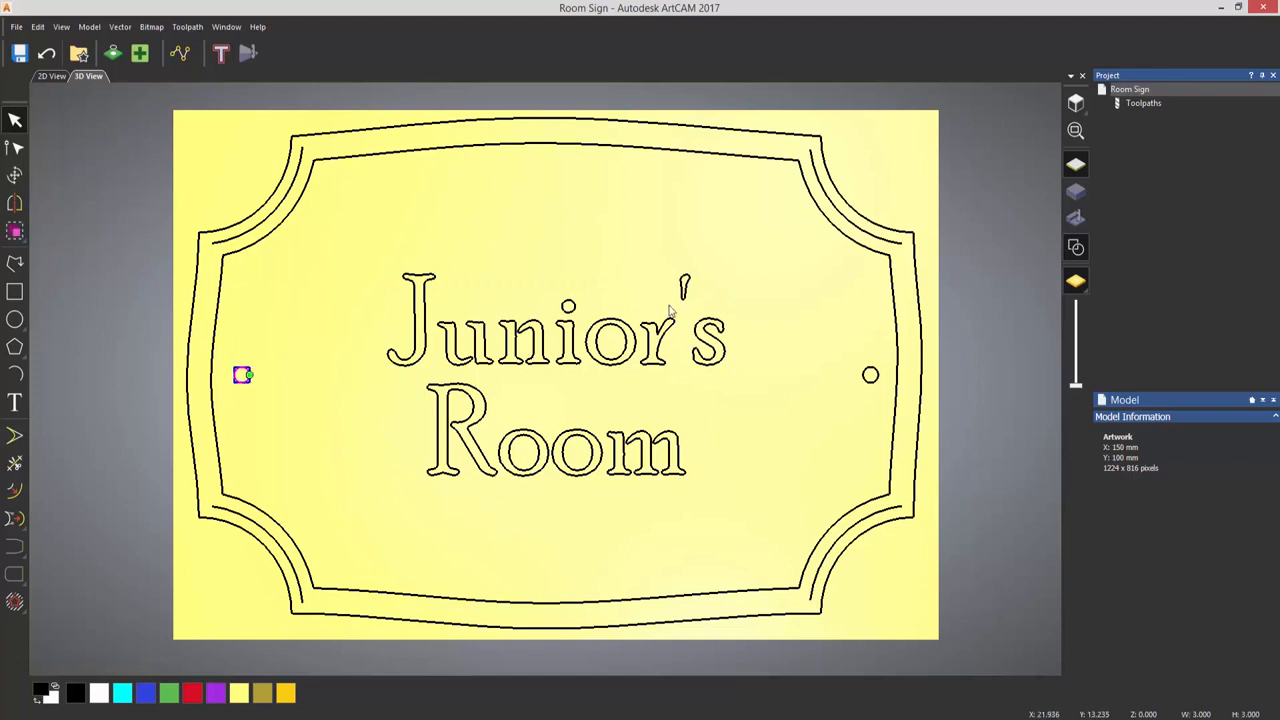
pyautogui.keyDown('shift'); pyautogui.click(869, 379); pyautogui.keyUp('shift')
pyautogui.click(15, 232)
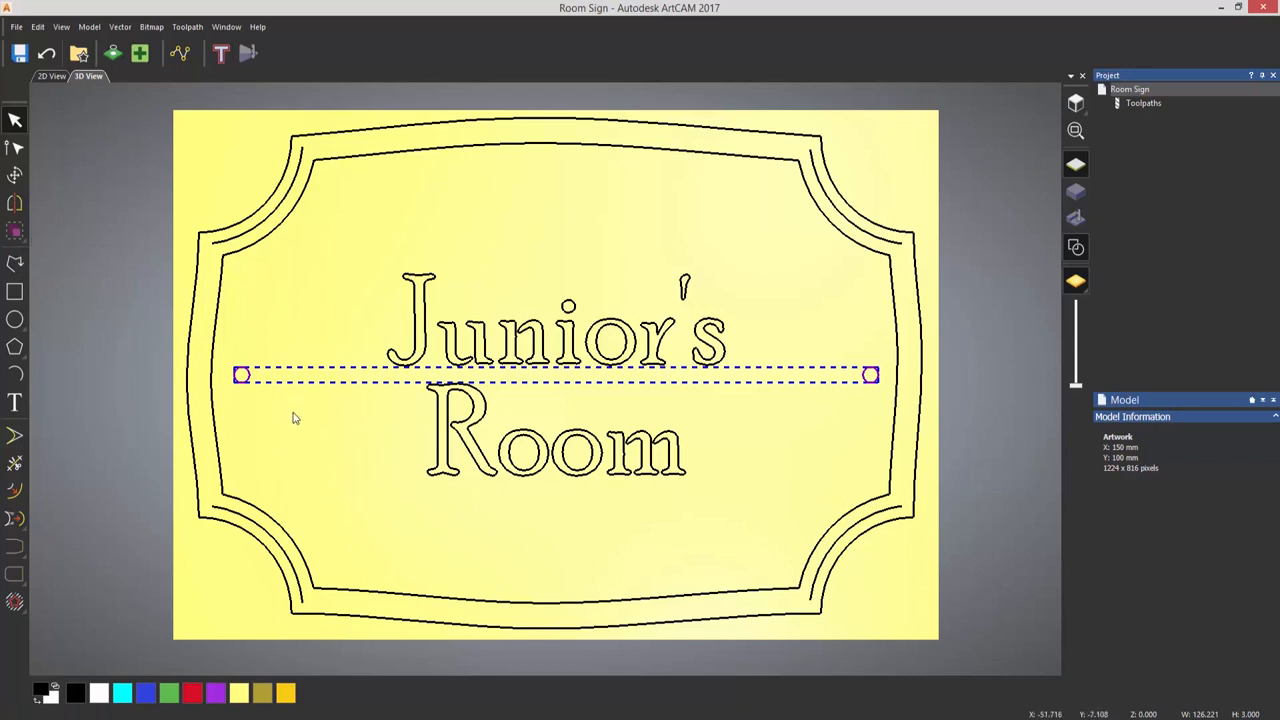
pyautogui.click(293, 418)
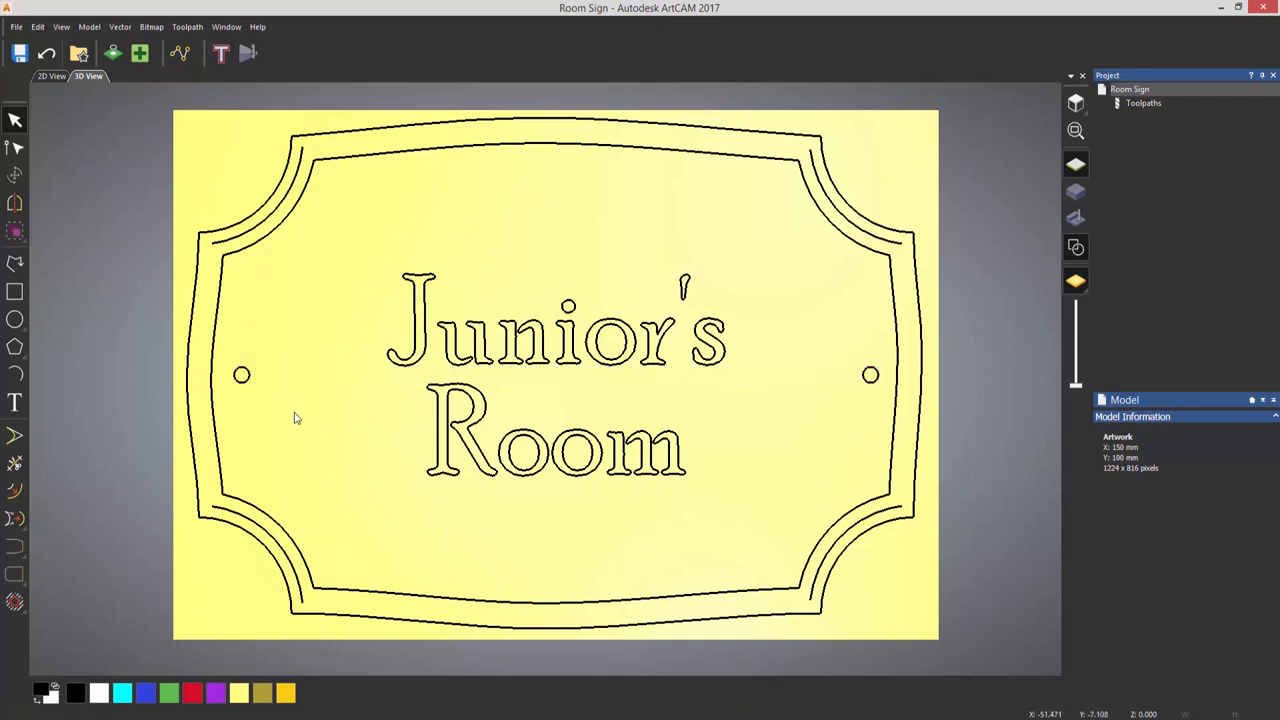
pyautogui.click(241, 380)
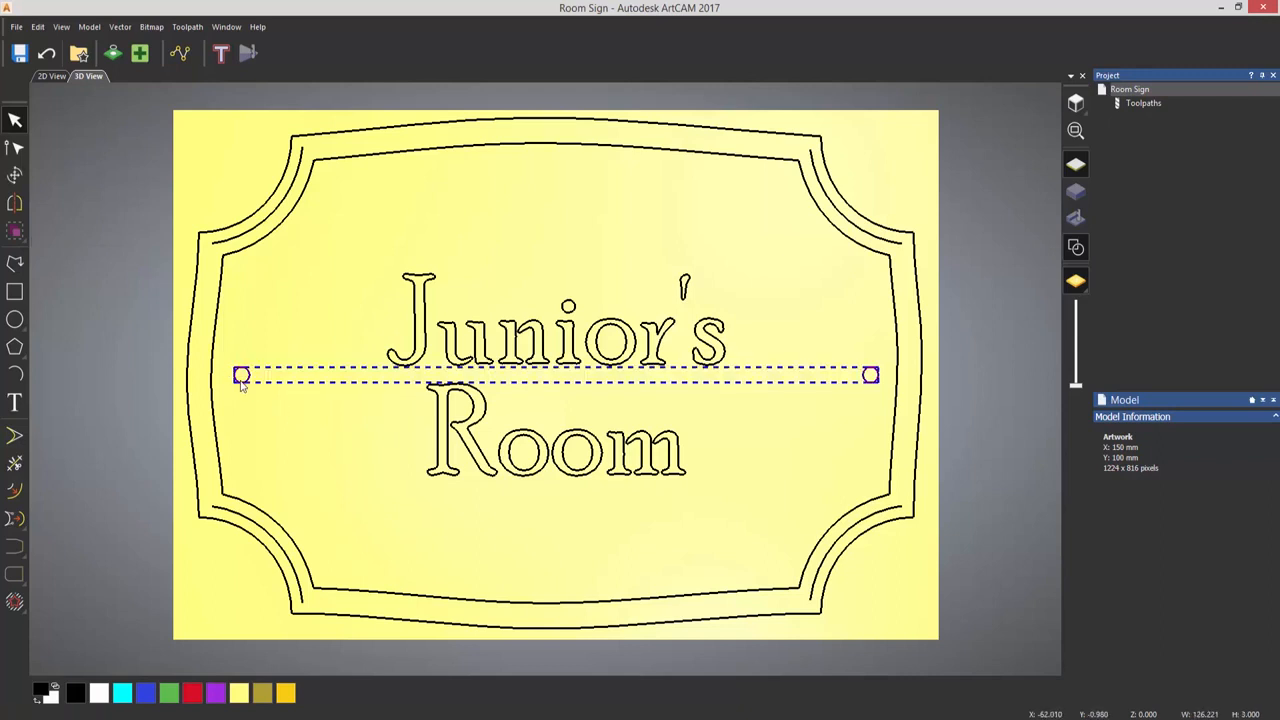
pyautogui.click(279, 447)
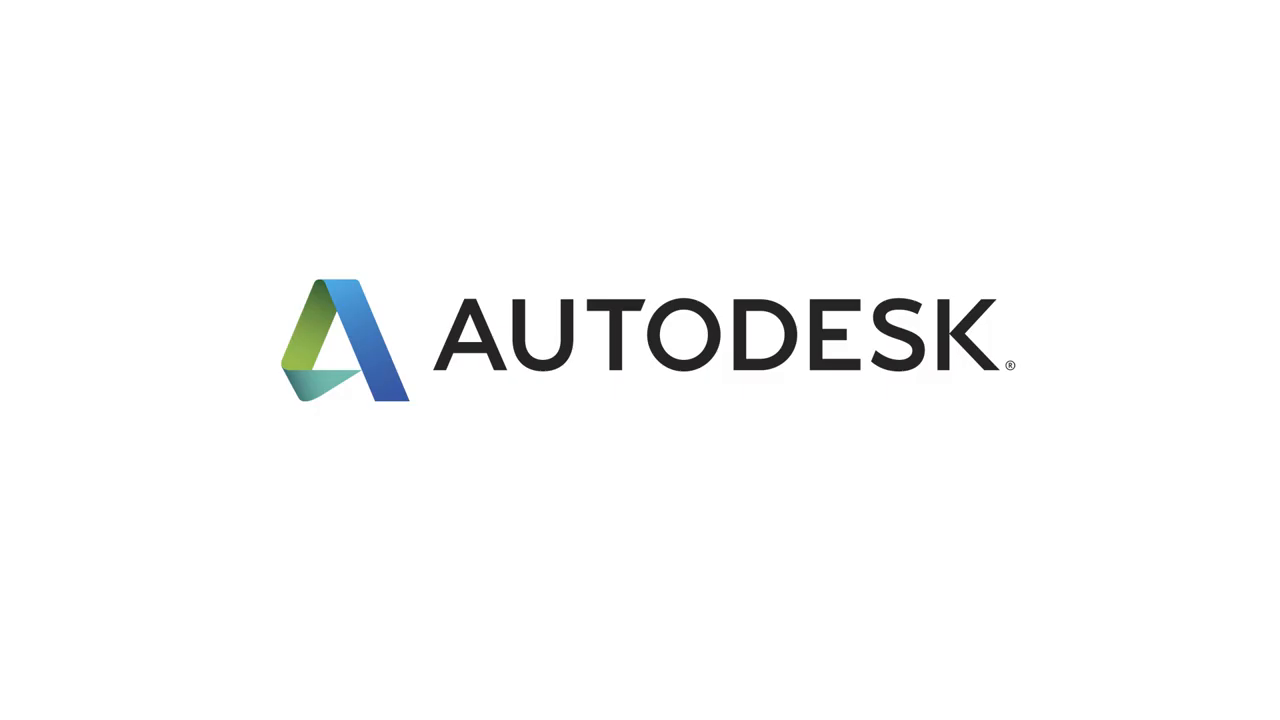